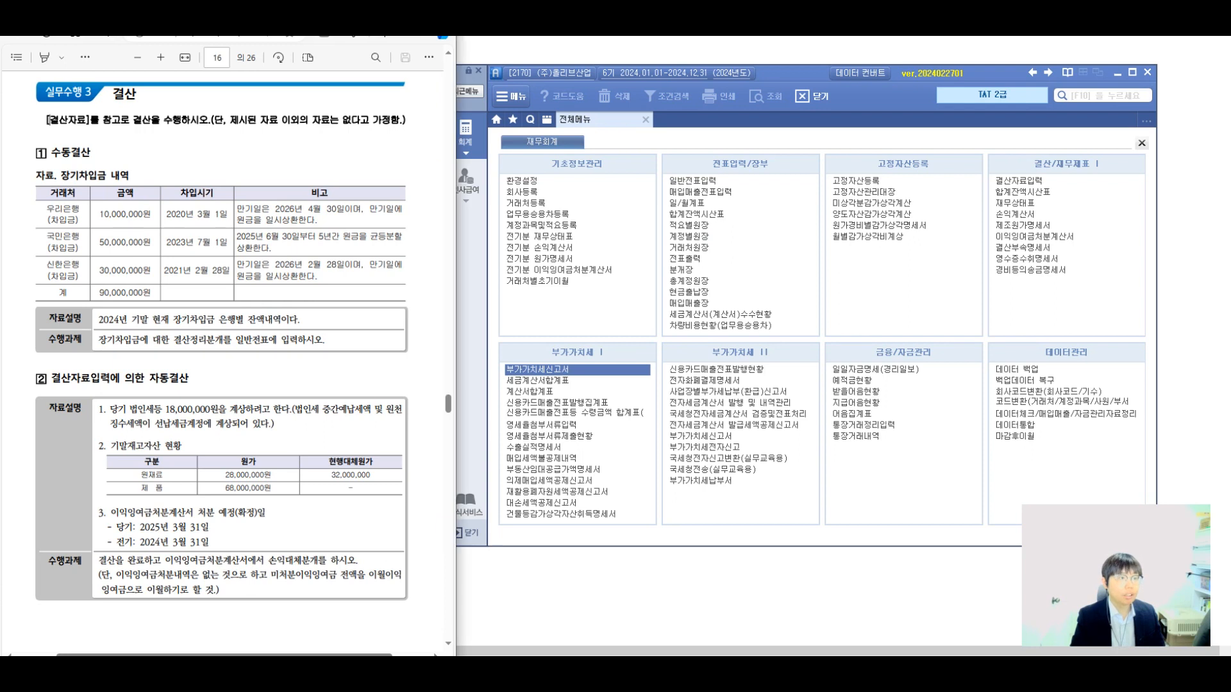
Step: Read the settlement instruction and the 장기차입금 내역 heading on the exam page
left_click_drag(50, 119, 405, 120)
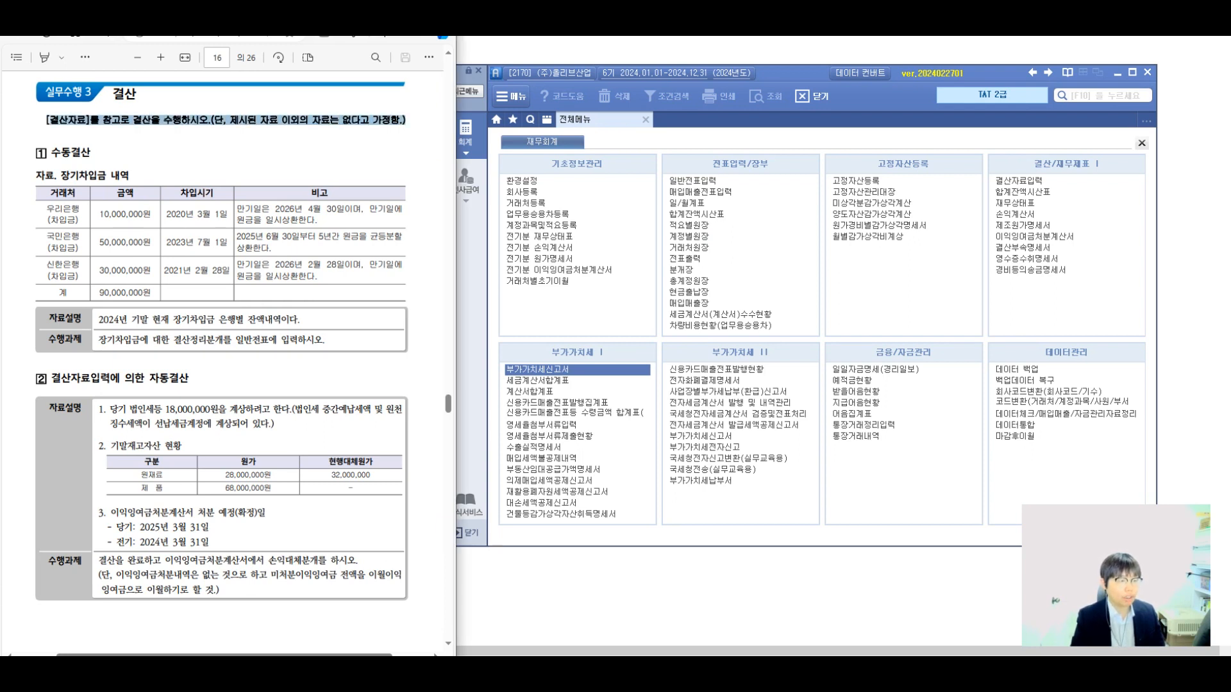
left_click(403, 120)
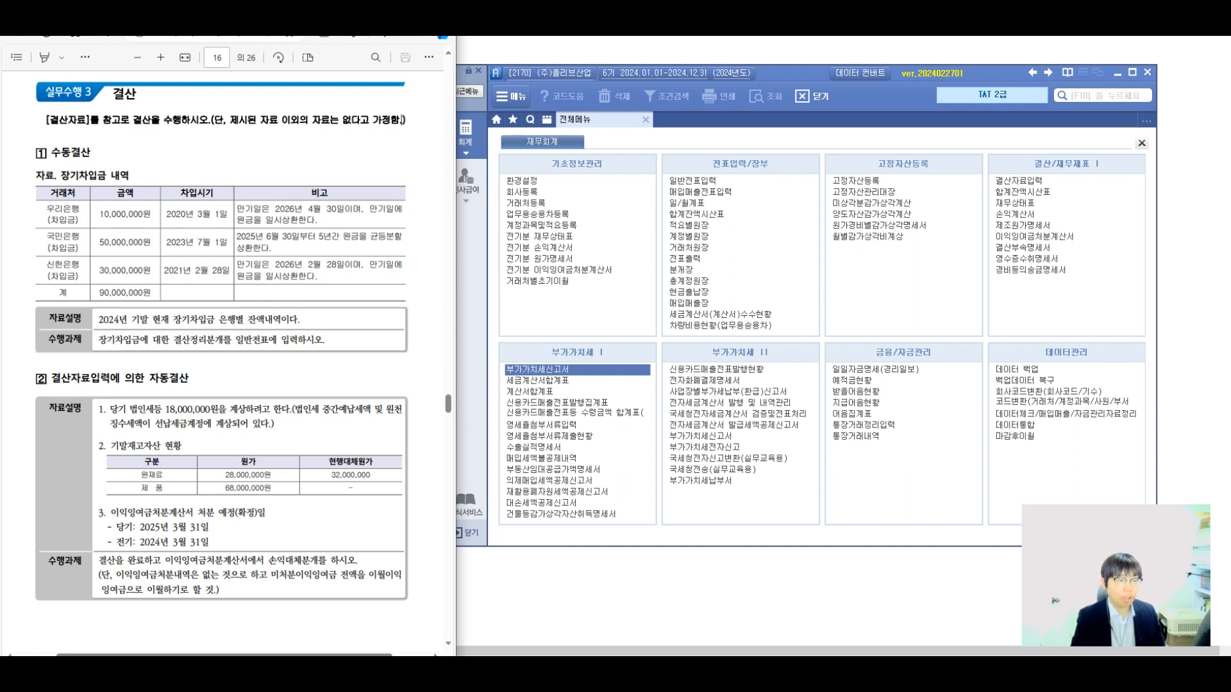
left_click_drag(60, 177, 129, 177)
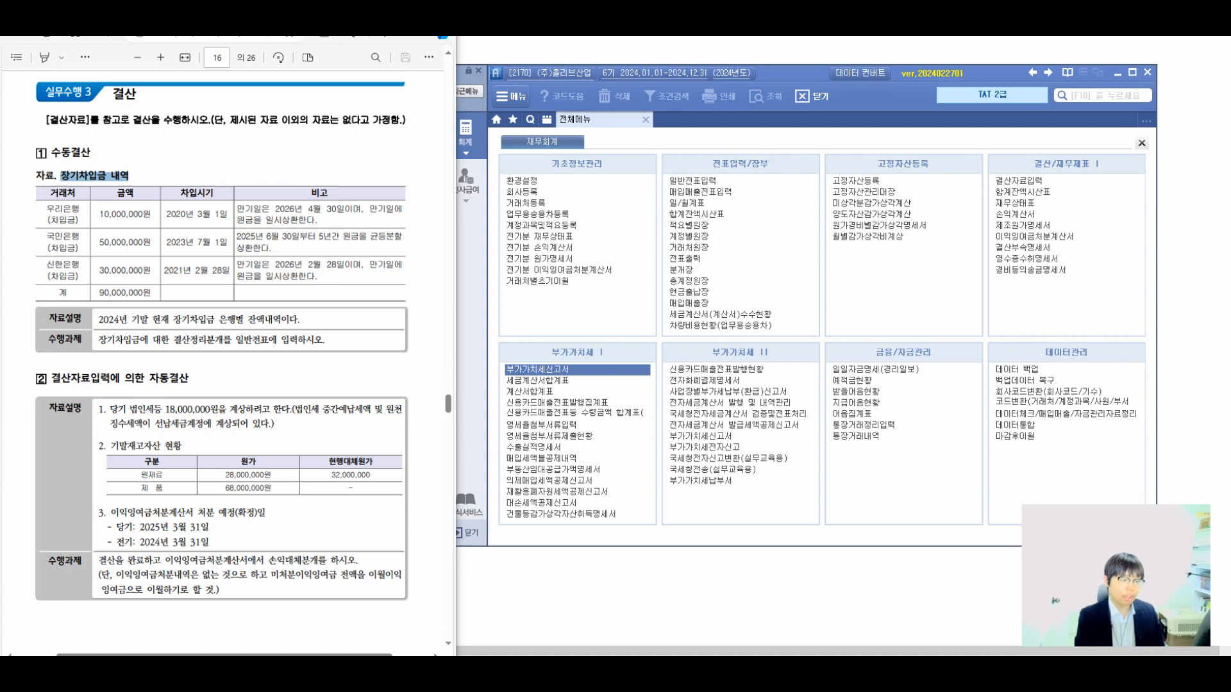
Step: Handwrite the note "1년미만 대체분개." with a circled reference mark above the long-term borrowings table
left_click_drag(167, 144, 162, 184)
mouse_move(172, 147)
left_mouse_down()
mouse_move(173, 173)
mouse_move(184, 169)
left_mouse_up()
left_click_drag(178, 161, 193, 165)
left_click_drag(193, 149, 193, 175)
mouse_move(183, 176)
left_mouse_down()
mouse_move(189, 186)
mouse_move(207, 156)
mouse_move(216, 173)
left_mouse_up()
left_click_drag(222, 157, 227, 173)
left_click_drag(234, 156, 241, 174)
mouse_move(234, 179)
left_mouse_down()
mouse_move(280, 173)
mouse_move(290, 187)
left_mouse_up()
mouse_move(296, 151)
left_mouse_down()
mouse_move(296, 186)
mouse_move(305, 162)
left_mouse_up()
left_click_drag(299, 165, 307, 178)
mouse_move(312, 151)
left_mouse_down()
mouse_move(312, 189)
mouse_move(321, 169)
left_mouse_up()
left_click_drag(326, 152, 330, 172)
left_click_drag(320, 175, 332, 178)
left_click_drag(339, 151, 343, 195)
left_click(352, 181)
left_click_drag(132, 162, 149, 172)
mouse_move(148, 155)
left_mouse_down()
mouse_move(135, 178)
mouse_move(139, 166)
left_mouse_up()
left_click_drag(137, 148, 123, 180)
left_click_drag(123, 180, 151, 190)
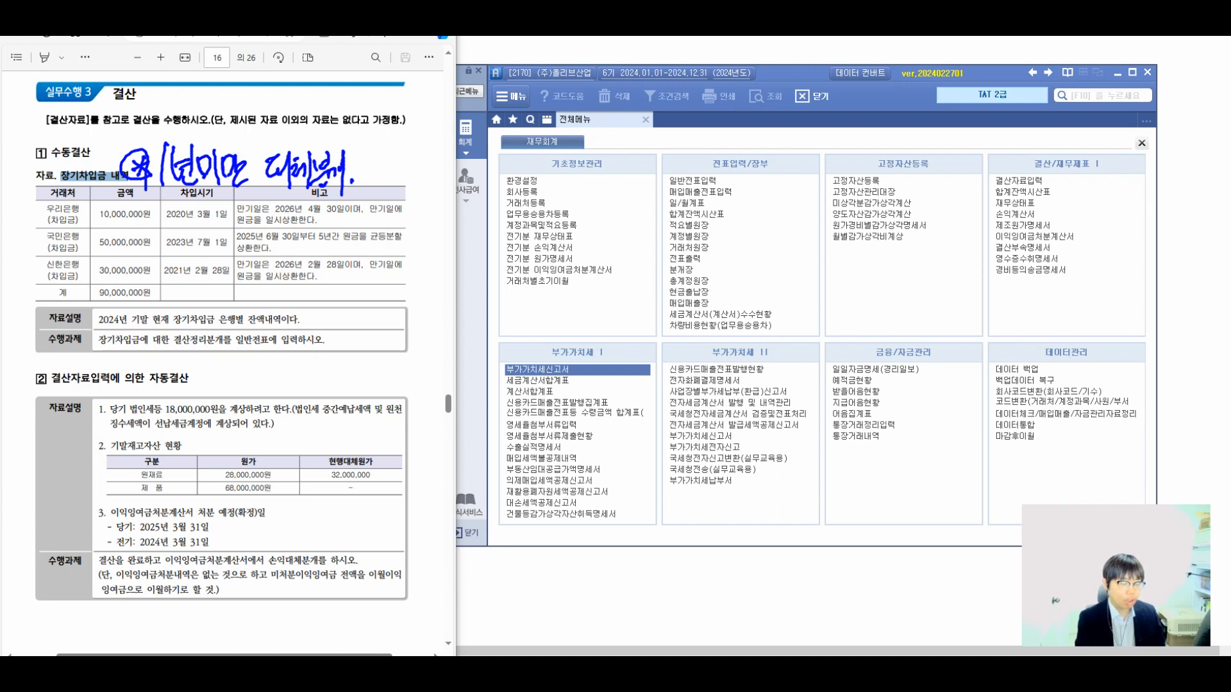
Step: Add the handwritten date "(2024.12.31)" to the note and cross out 우리은행 in the borrowings table
left_click_drag(383, 146, 377, 186)
mouse_move(377, 162)
left_mouse_down()
mouse_move(395, 179)
mouse_move(402, 163)
mouse_move(420, 175)
left_mouse_up()
mouse_move(422, 161)
left_mouse_down()
mouse_move(435, 171)
mouse_move(427, 182)
left_mouse_up()
left_click(435, 184)
mouse_move(447, 154)
left_mouse_down()
mouse_move(446, 176)
mouse_move(476, 187)
left_mouse_up()
left_click(472, 183)
left_click_drag(490, 154, 492, 185)
left_click_drag(500, 145, 491, 202)
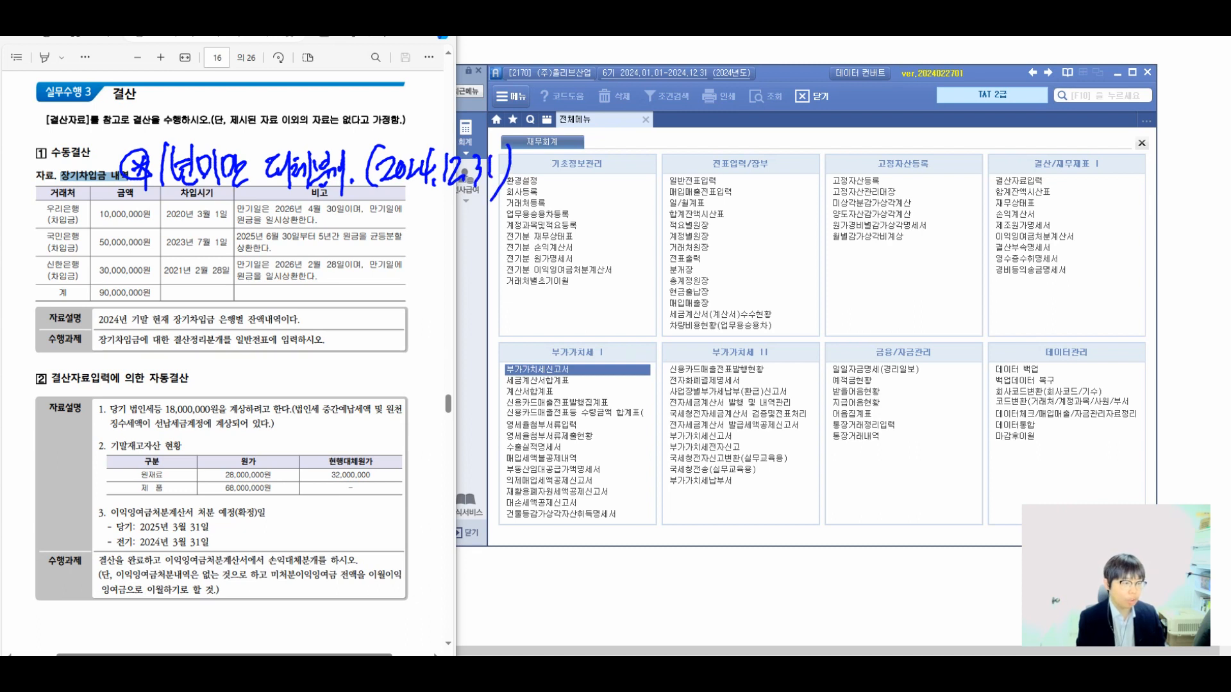
mouse_move(34, 232)
left_mouse_down()
mouse_move(94, 201)
mouse_move(94, 232)
left_mouse_up()
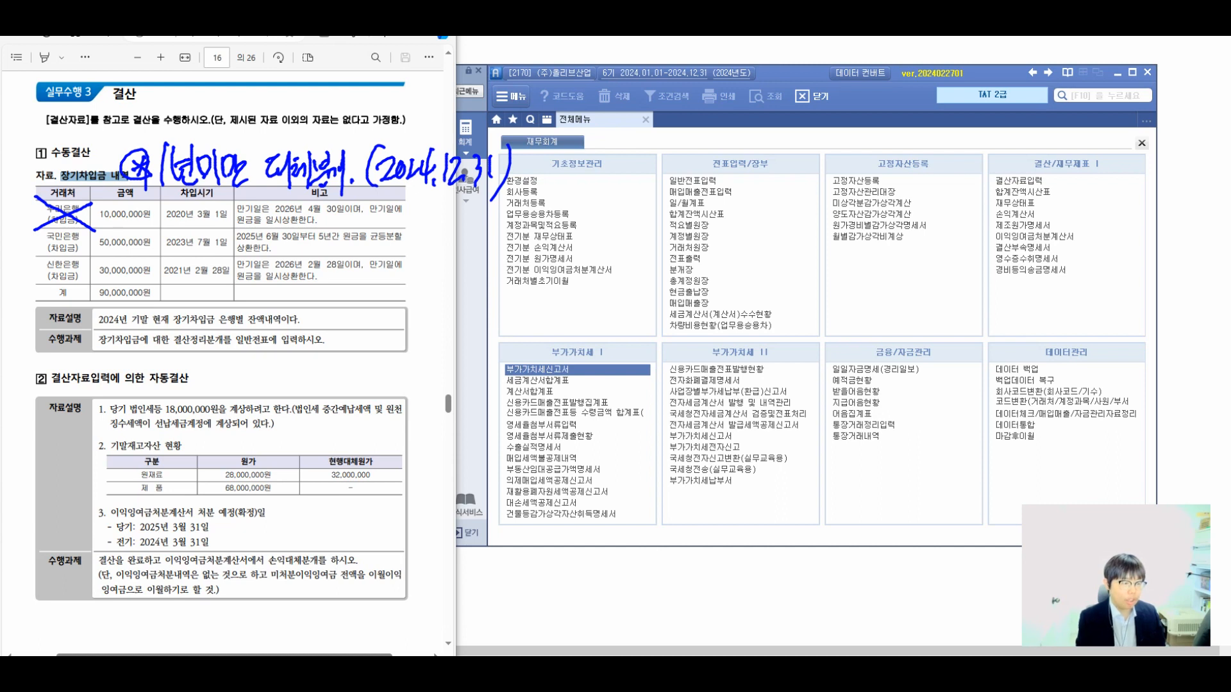
Step: Draw an arrow from the 국민은행 row and handwrite its first instalment, 25.6.30 and 10,000,000
left_click_drag(409, 245, 499, 241)
mouse_move(503, 222)
left_mouse_down()
mouse_move(505, 247)
mouse_move(515, 225)
left_mouse_up()
left_click(518, 241)
left_click_drag(532, 215, 527, 243)
left_click(539, 244)
left_click_drag(548, 227, 552, 247)
left_click_drag(565, 232, 614, 248)
left_click_drag(622, 234, 637, 248)
mouse_move(648, 235)
left_mouse_down()
mouse_move(719, 236)
mouse_move(706, 236)
left_mouse_up()
Step: Continue the handwritten repayment schedule with 26.6.30 and 27.6.30, using ditto marks for the amounts and remaining years
left_click_drag(492, 268, 506, 282)
left_click_drag(516, 257, 513, 283)
left_click(526, 282)
mouse_move(540, 259)
left_mouse_down()
mouse_move(534, 282)
mouse_move(559, 285)
left_mouse_up()
left_click(550, 281)
left_click_drag(573, 270, 575, 270)
left_click_drag(482, 311, 513, 327)
left_click(520, 325)
left_click_drag(536, 300, 533, 323)
mouse_move(552, 309)
left_mouse_down()
mouse_move(552, 327)
mouse_move(569, 313)
left_mouse_up()
left_click_drag(529, 358, 527, 373)
left_click(527, 388)
left_click(644, 277)
left_click_drag(652, 281, 652, 316)
left_click_drag(657, 315, 652, 365)
left_click(641, 358)
left_click(641, 391)
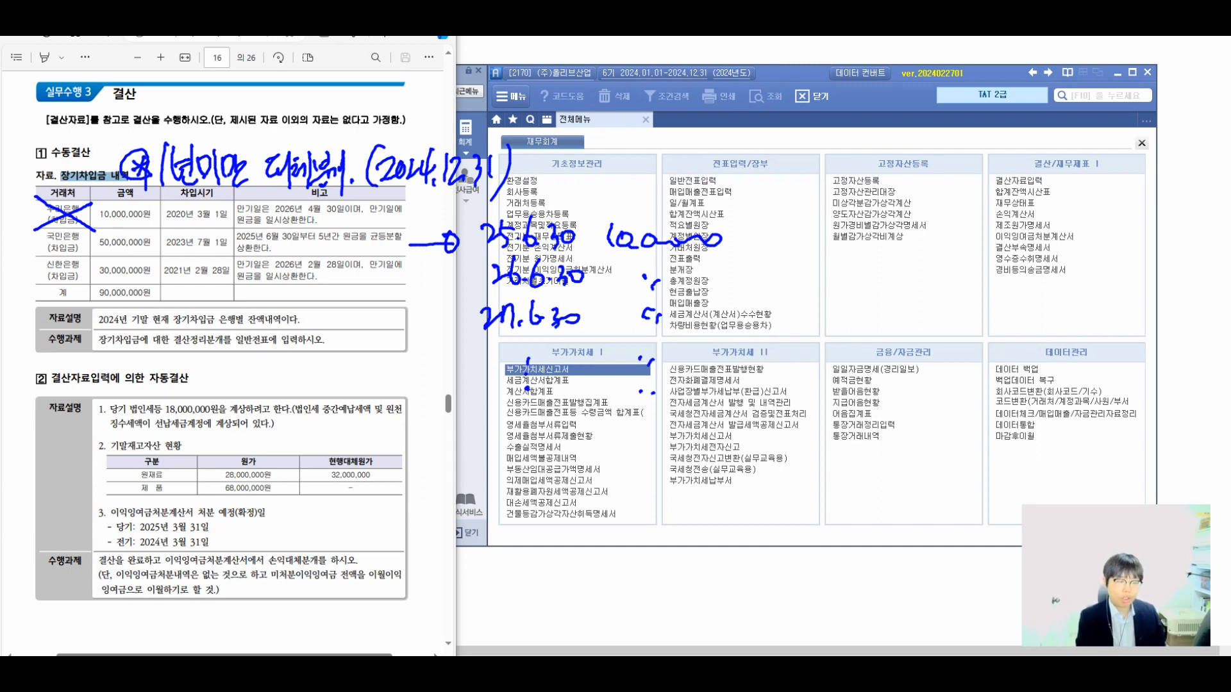
Step: Write and underline 50,000,000, circle the 25.6.30 instalment, and bracket the instalments after it
mouse_move(757, 229)
left_mouse_down()
mouse_move(796, 211)
mouse_move(832, 218)
left_mouse_up()
left_click_drag(834, 209, 978, 219)
left_click_drag(801, 238, 984, 226)
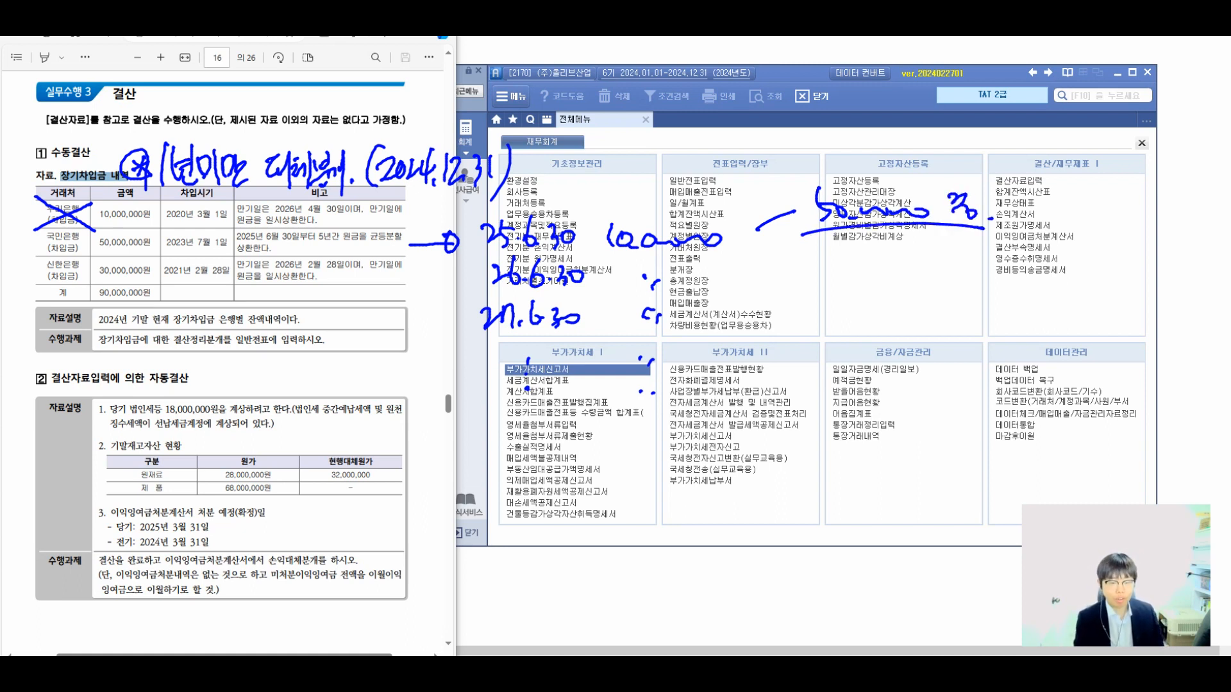
mouse_move(441, 266)
left_mouse_down()
mouse_move(673, 260)
mouse_move(718, 205)
mouse_move(410, 218)
mouse_move(446, 269)
left_mouse_up()
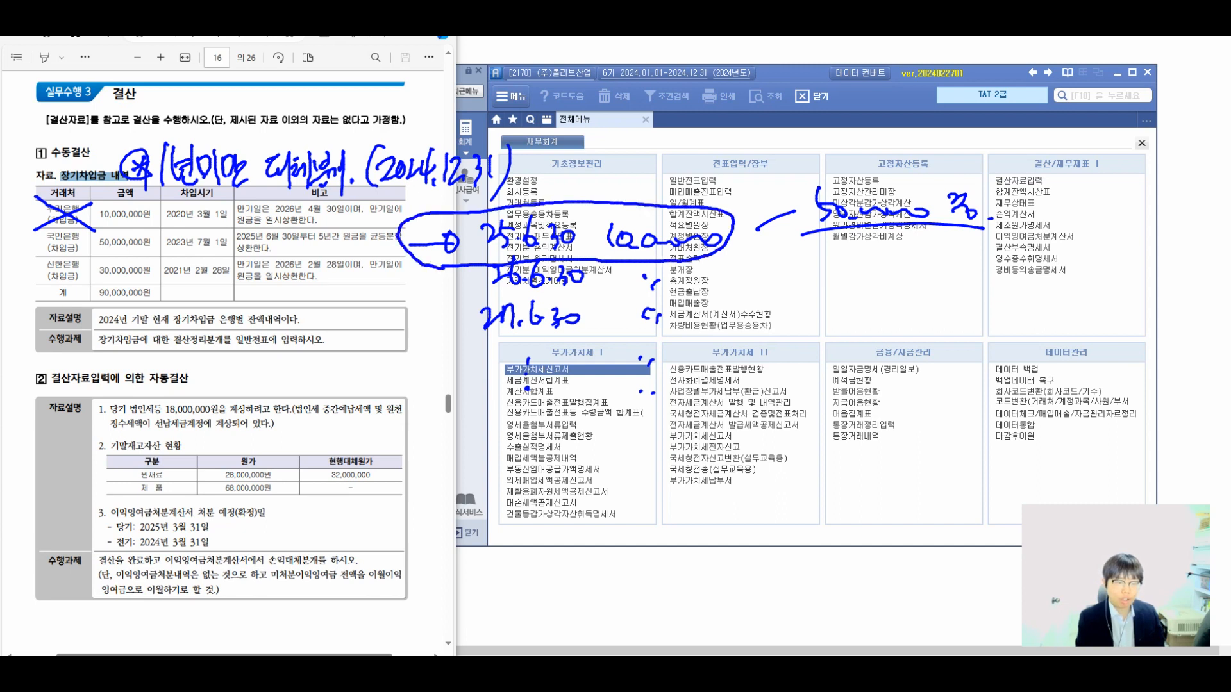
left_click_drag(701, 269, 673, 398)
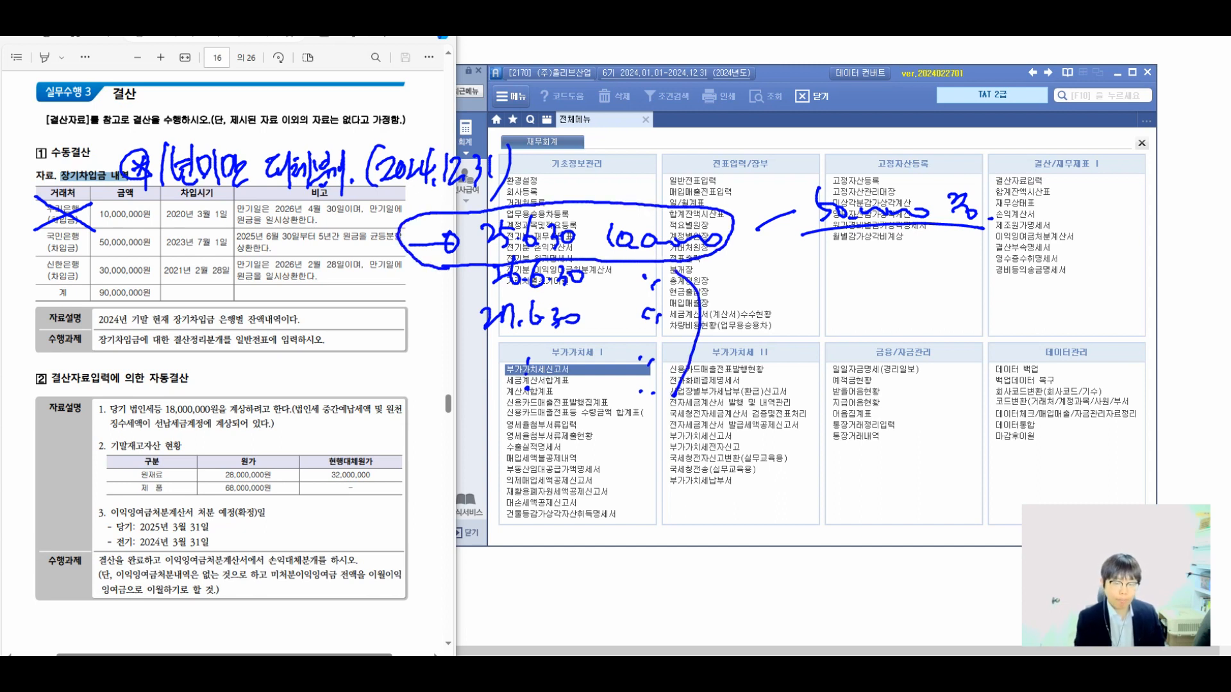
Step: Label the bracketed instalments "1년초과" and write a circled "10,000,000 대체분개" with an arrow
mouse_move(718, 305)
left_mouse_down()
mouse_move(741, 346)
mouse_move(755, 318)
mouse_move(776, 352)
left_mouse_up()
mouse_move(776, 311)
left_mouse_down()
mouse_move(792, 356)
mouse_move(822, 328)
left_mouse_up()
mouse_move(908, 265)
left_mouse_down()
mouse_move(875, 314)
mouse_move(1059, 306)
left_mouse_up()
mouse_move(935, 346)
left_mouse_down()
mouse_move(1012, 368)
mouse_move(1034, 340)
mouse_move(1058, 349)
mouse_move(1066, 372)
left_mouse_up()
left_click_drag(1039, 255, 975, 289)
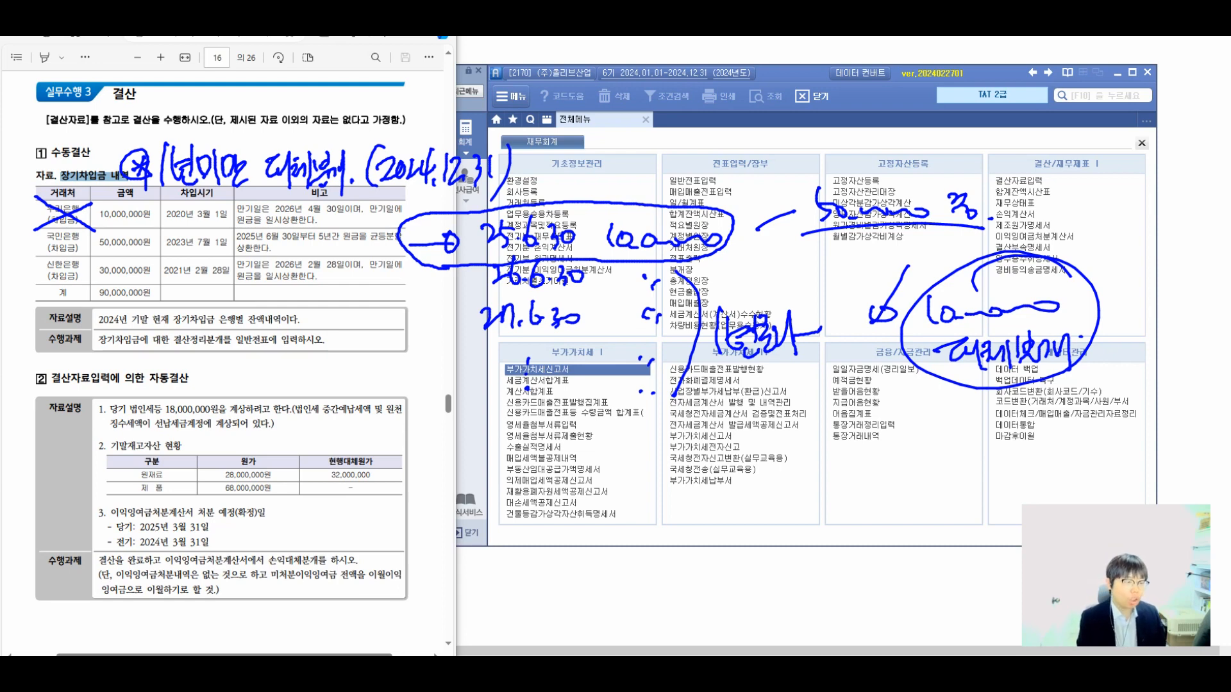
Step: Write 10,000,000 on the 국민은행 row, cross out 신한은행, and clear all the handwritten annotations
mouse_move(249, 222)
left_mouse_down()
mouse_move(244, 252)
mouse_move(362, 236)
left_mouse_up()
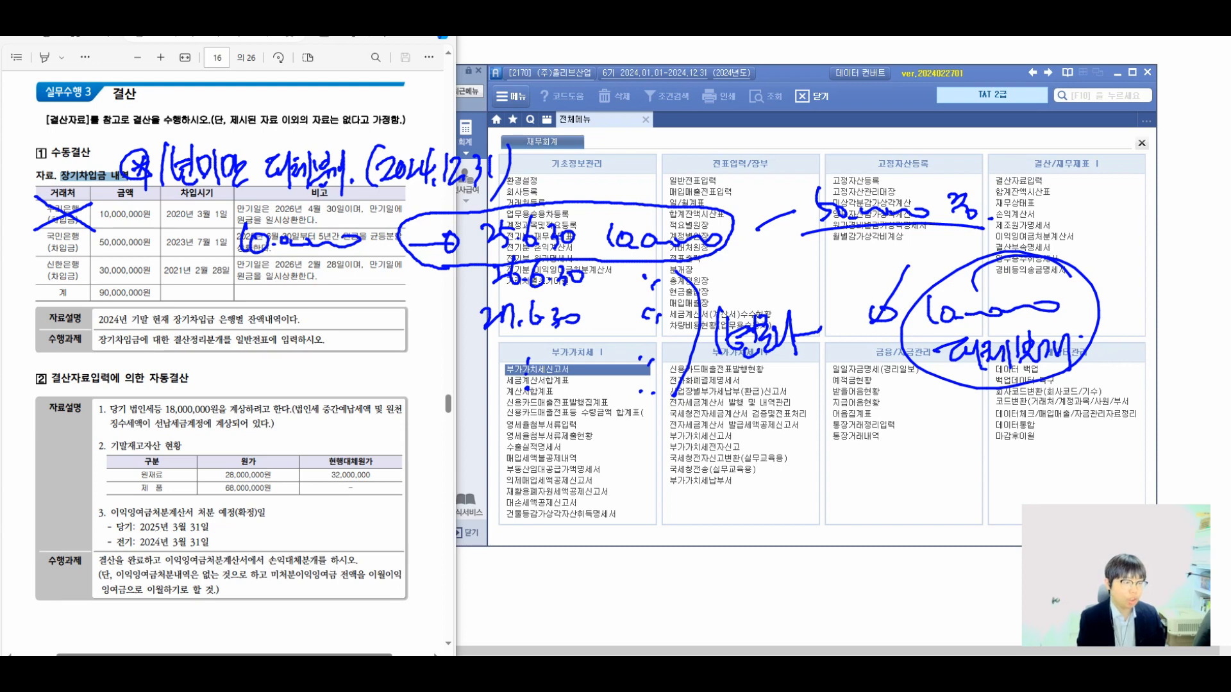
mouse_move(96, 254)
left_mouse_down()
mouse_move(16, 294)
mouse_move(98, 286)
left_mouse_up()
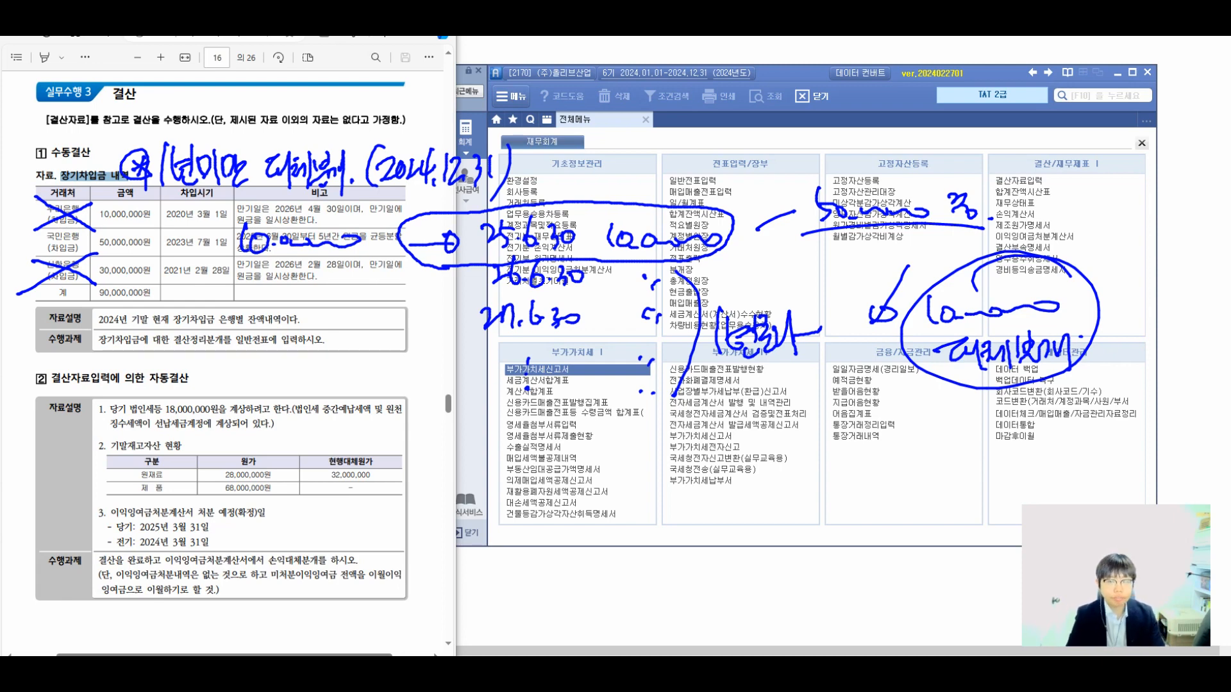
key("Escape")
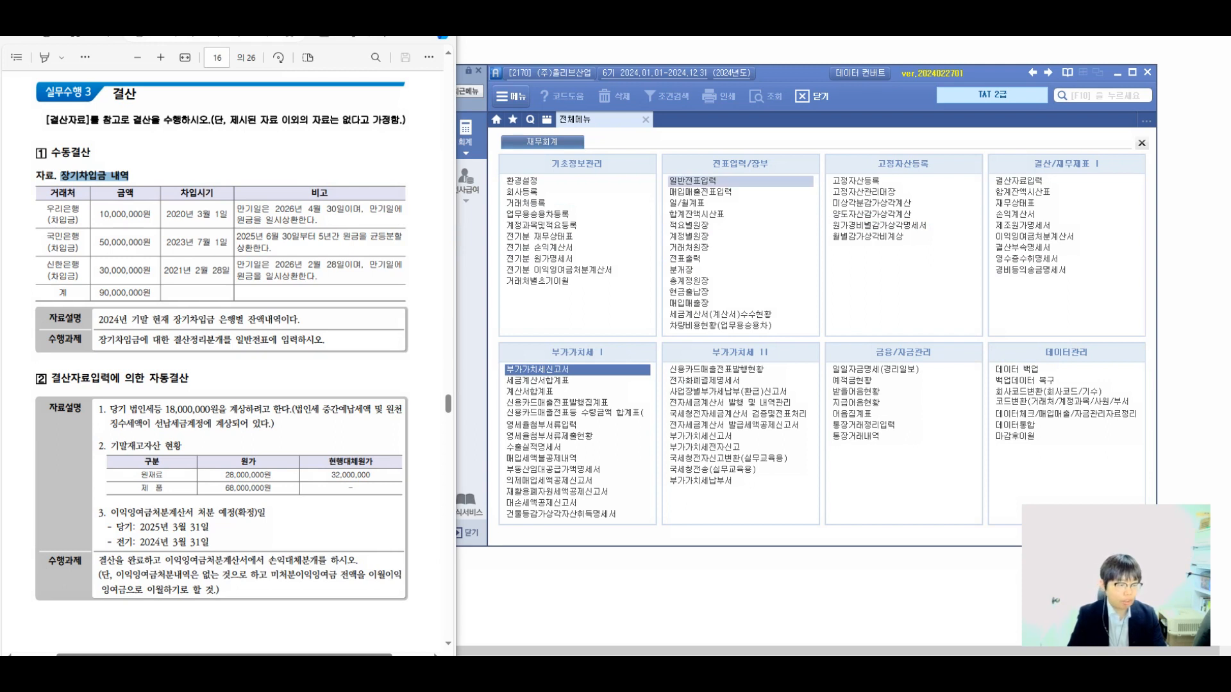
Step: Open 일반전표입력 and set the voucher date to December 31
left_click(693, 181)
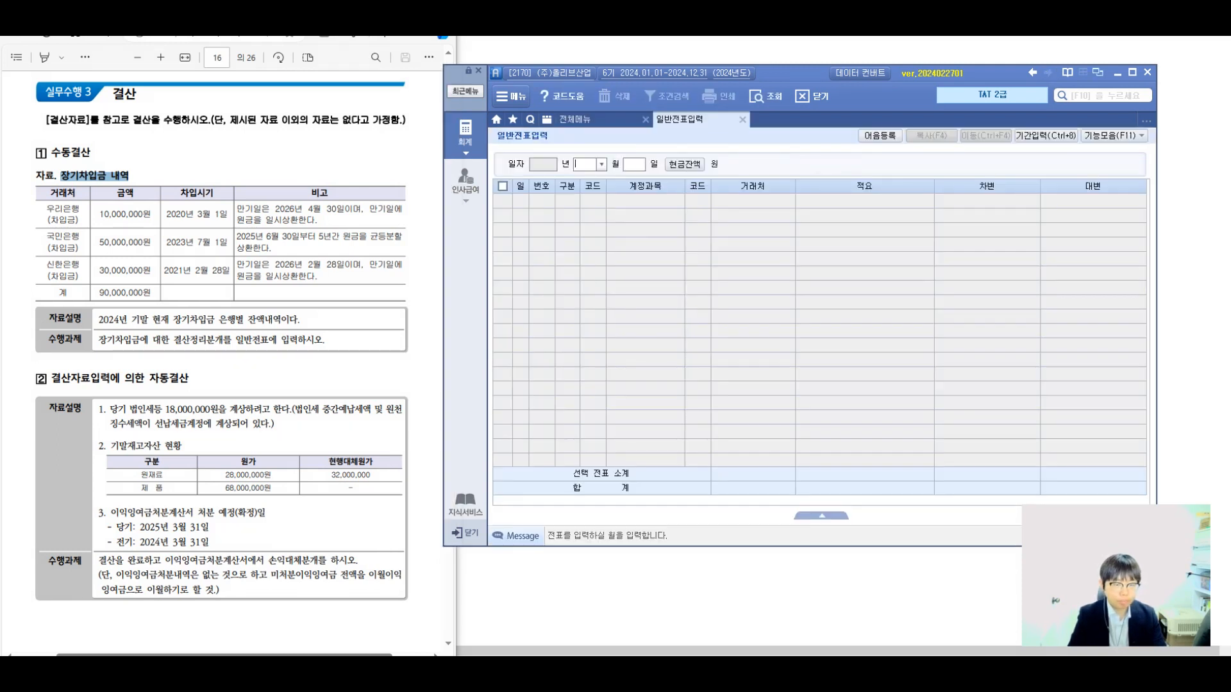
type("12")
key("Return")
type("31")
key("Return")
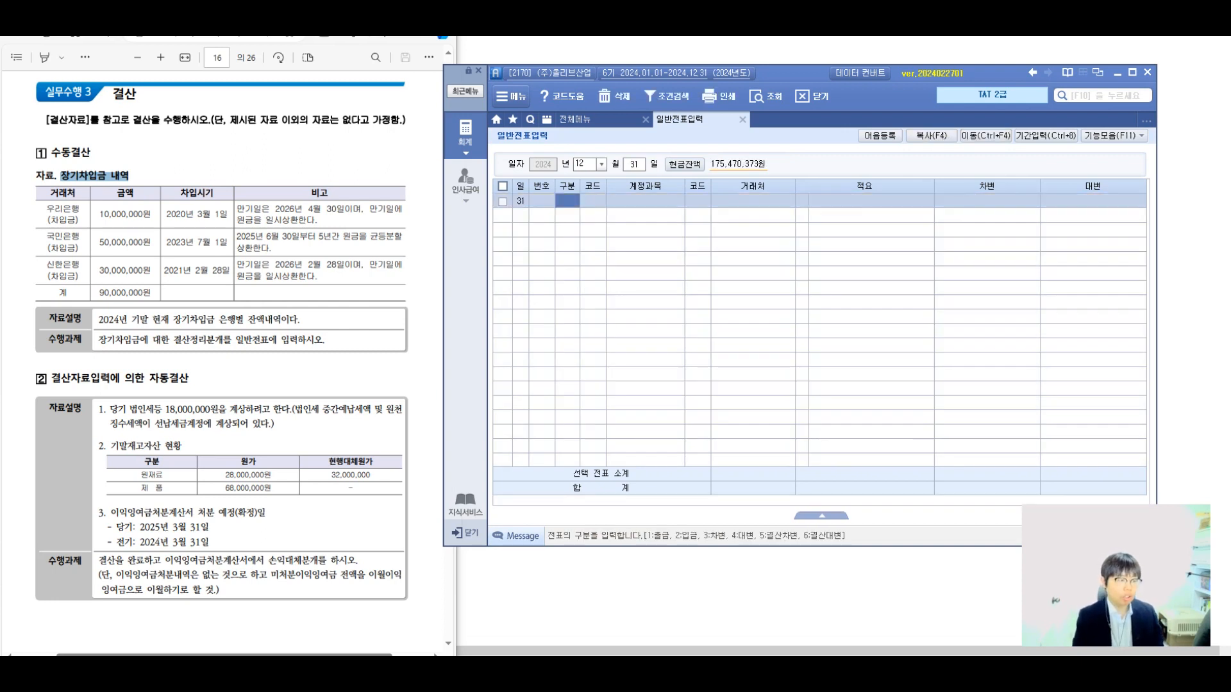
Step: Start a debit (차변) line and search the account codes for 장기
type("3")
key("Return")
key("F2")
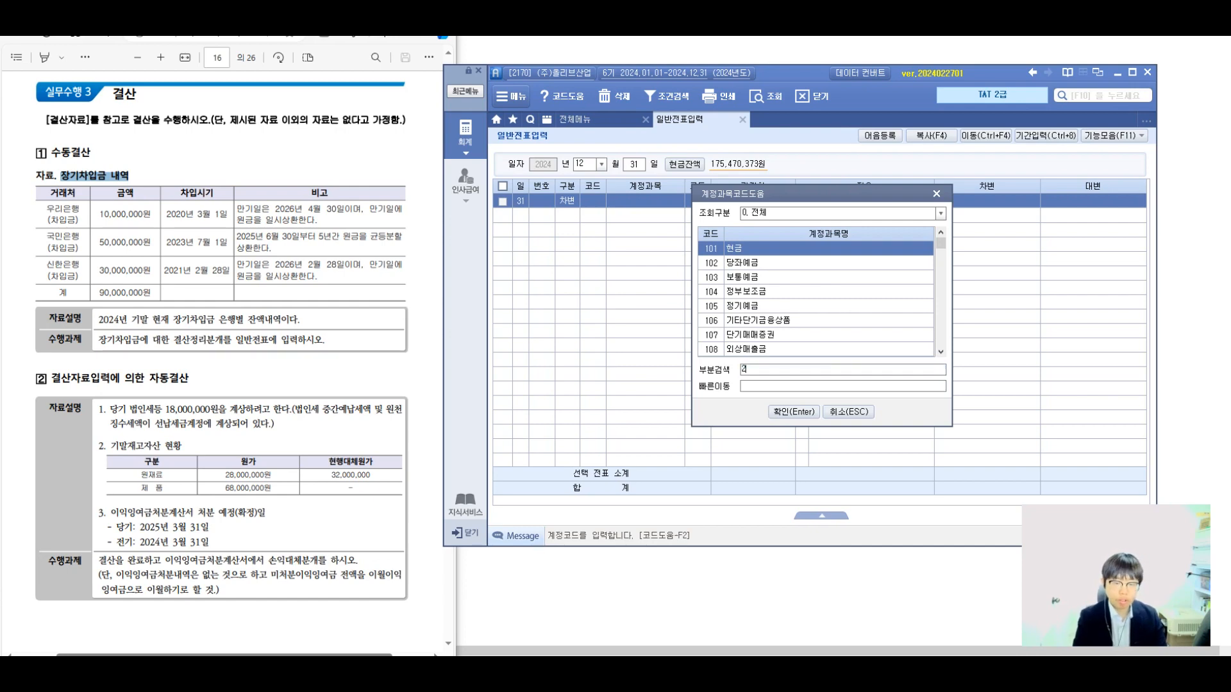
type("2")
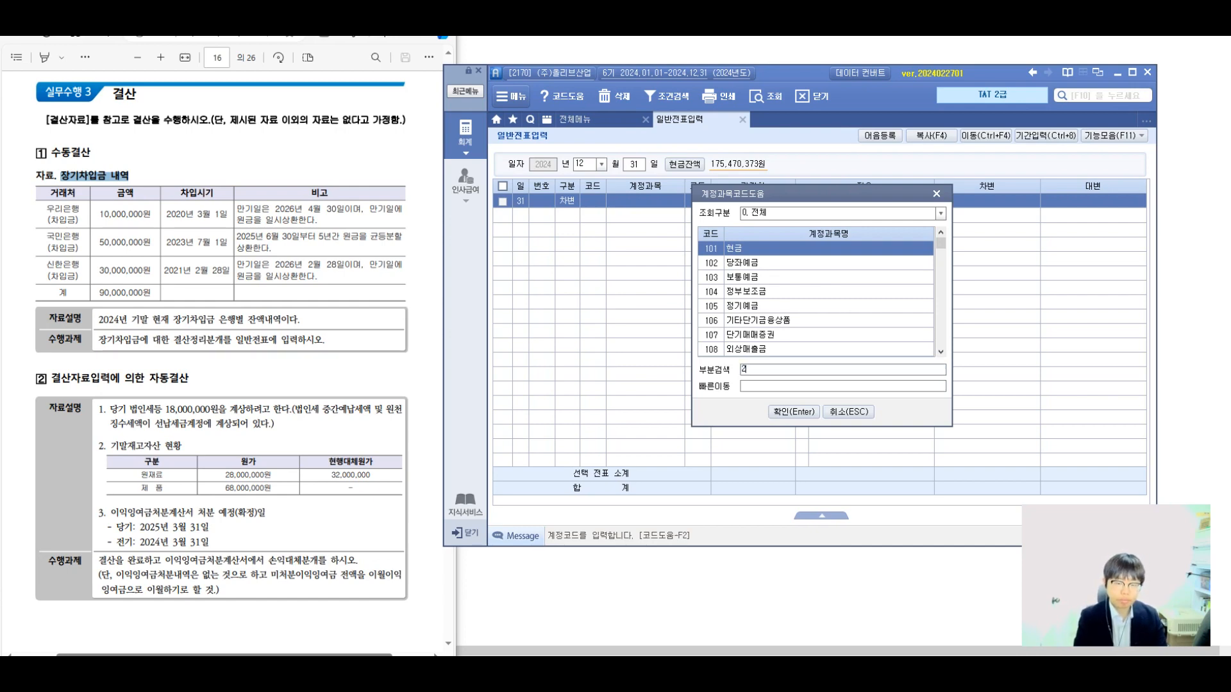
type("93")
key("BackSpace")
key("BackSpace")
key("BackSpace")
type("장기")
key("Return")
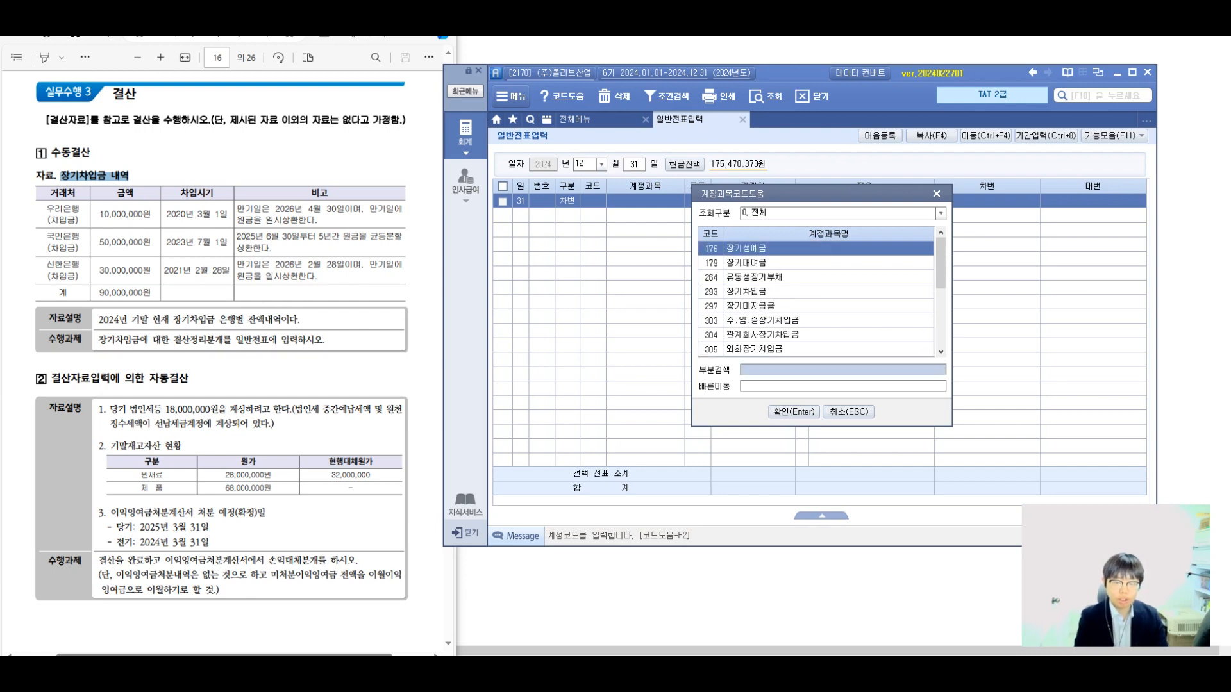
Step: Assign account 293 장기차입금 to the debit line
key("Down")
key("Down")
key("Down")
key("Down")
key("Down")
key("Down")
key("Up")
key("Up")
key("Up")
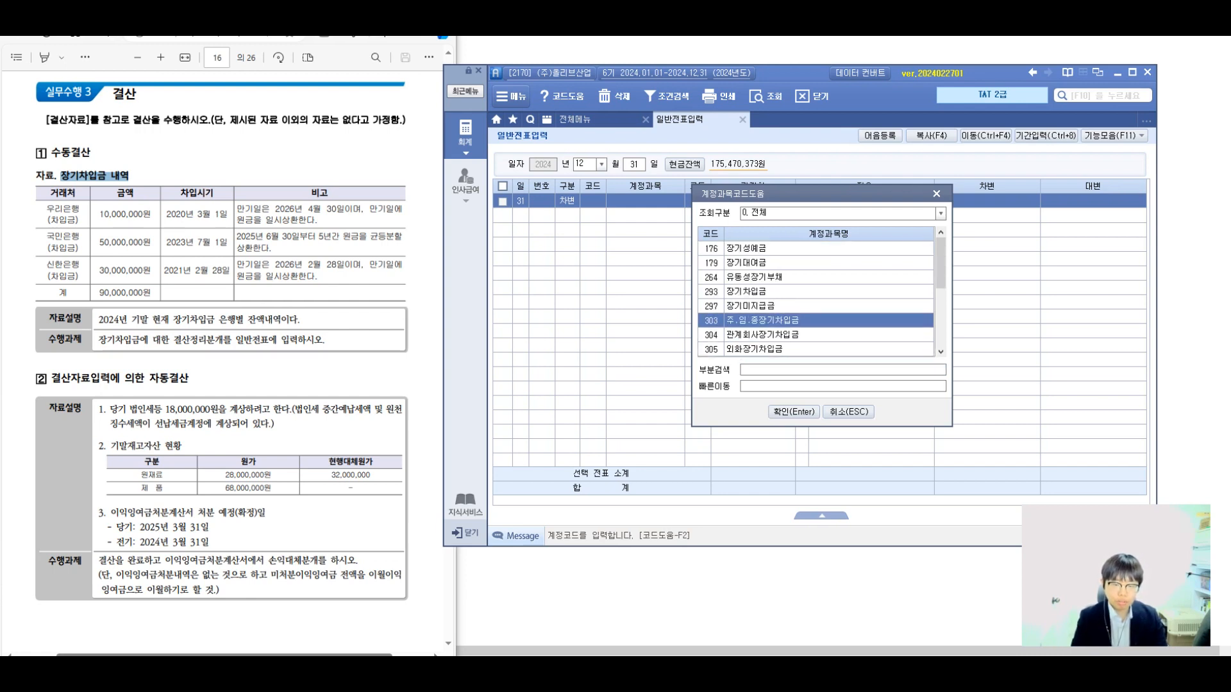
key("Return")
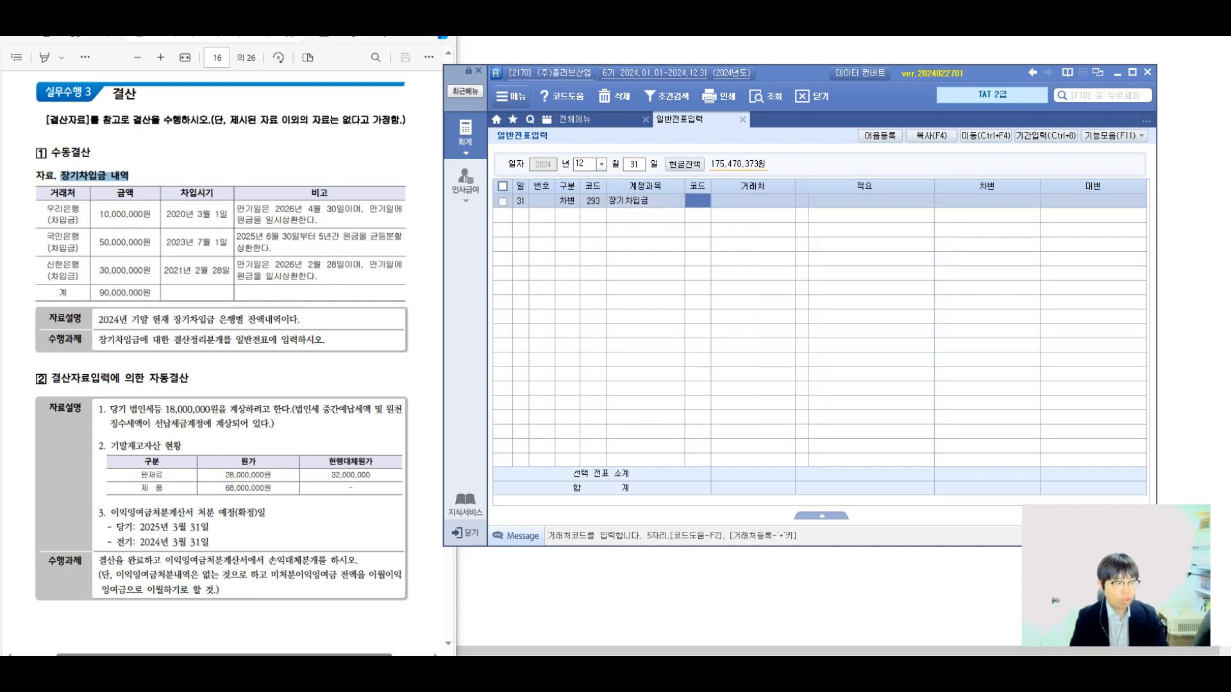
key("F2")
type("ㄱㄱ")
key("BackSpace")
key("BackSpace")
type("국민은행")
key("Return")
key("Return")
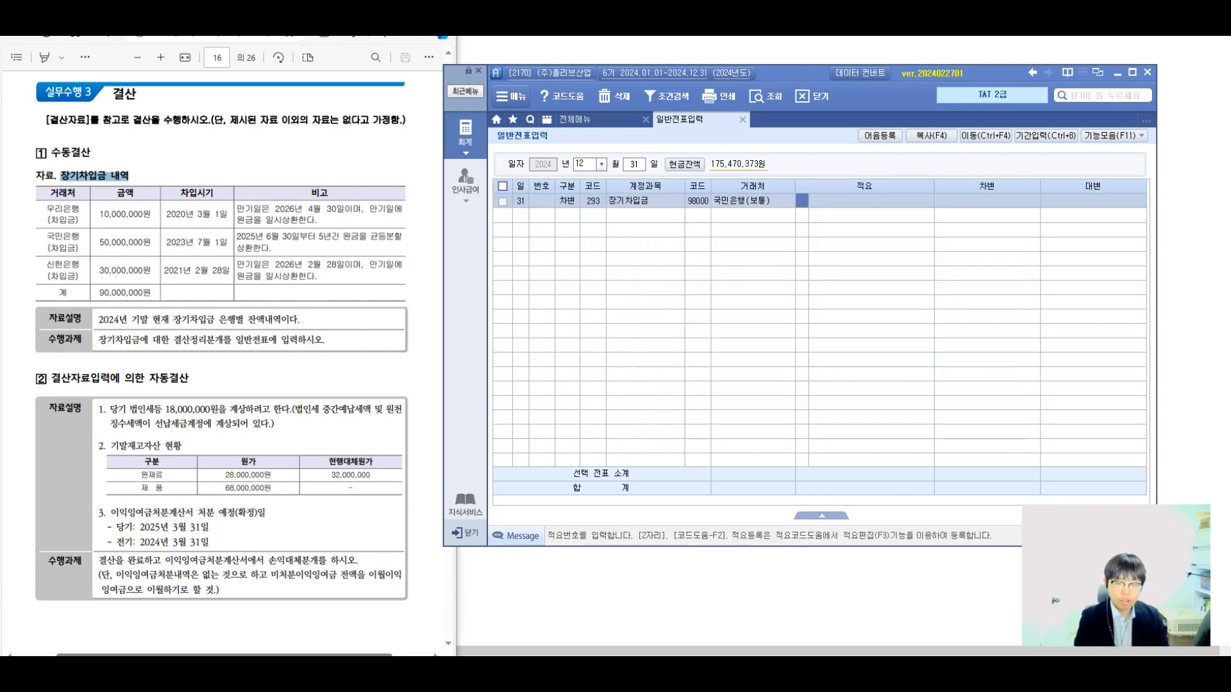
Step: Set the debit line's counterparty to 98100 국민은행(차입금) by searching for 국민은행
key("Left")
key("Left")
key("F2")
type("국민ㅇ")
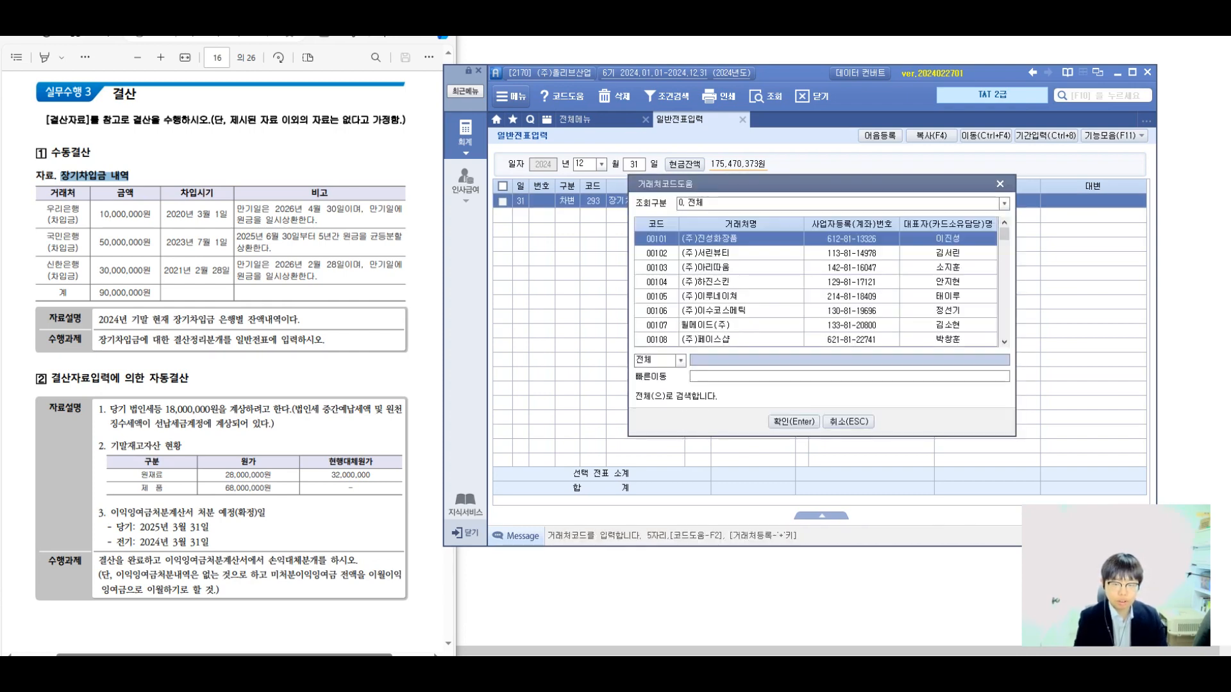
type("은행")
key("Return")
key("Return")
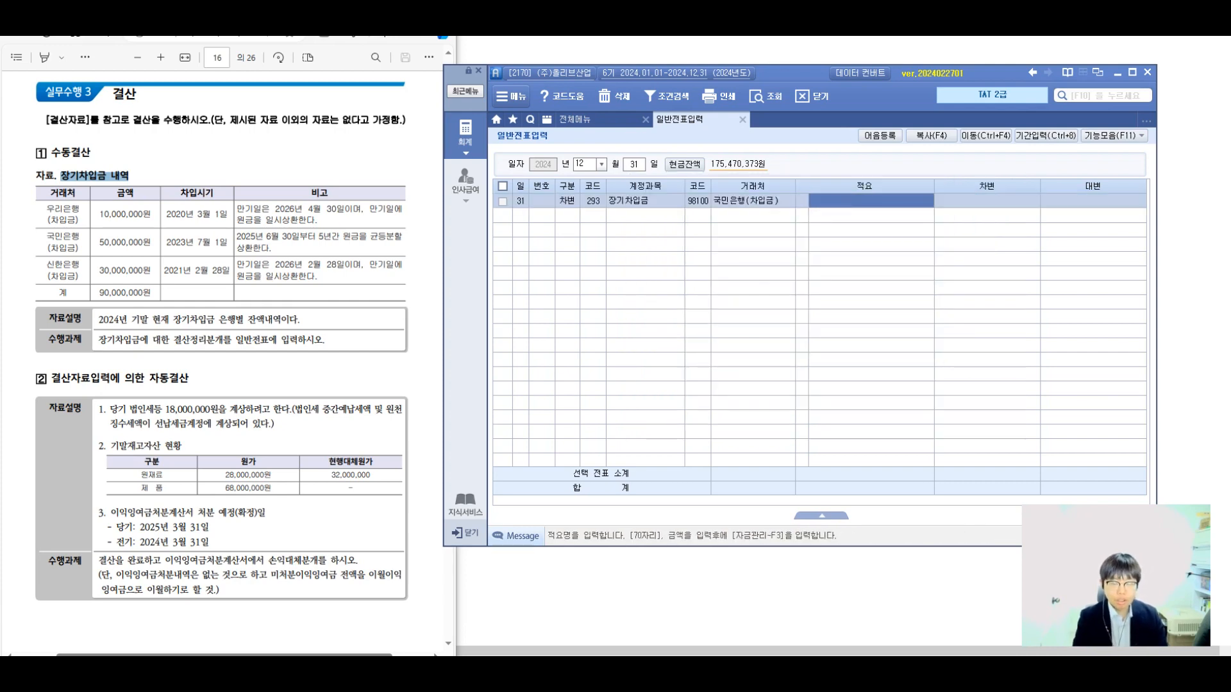
Step: Enter the debit line's description as "3-1(50,000,000 중 5년 균등상환 10,000,000 유동성대체)"
type("3-1(50,000,00")
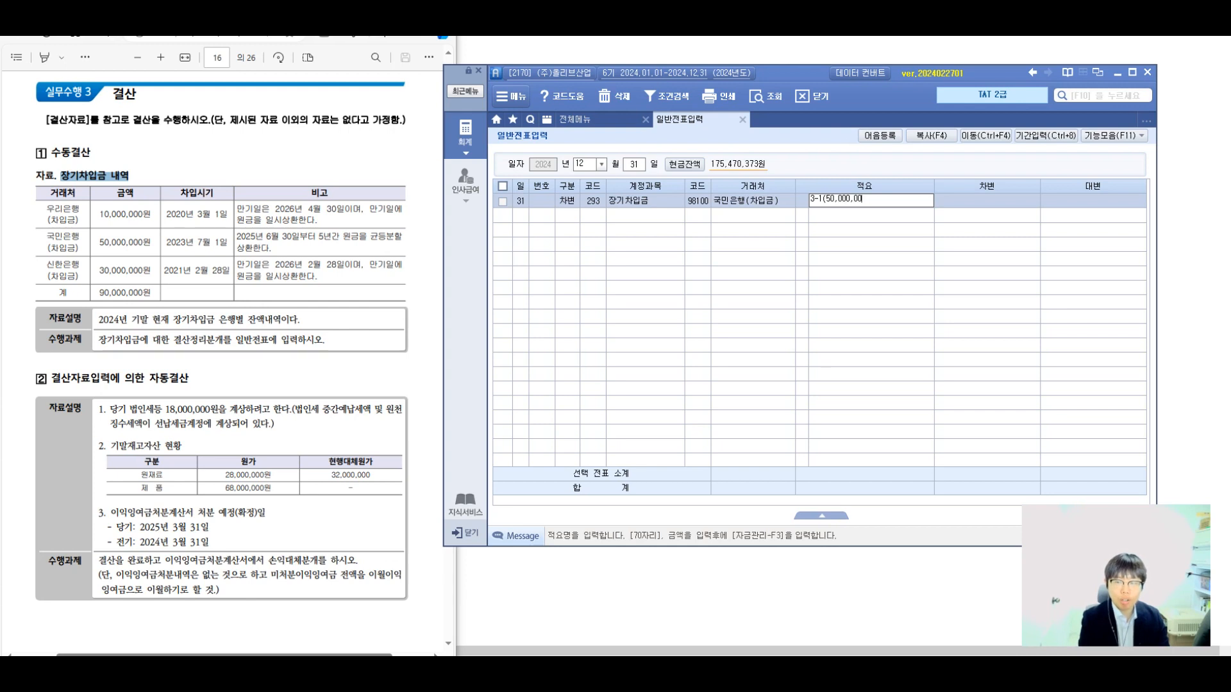
type("0 중 5년 균등")
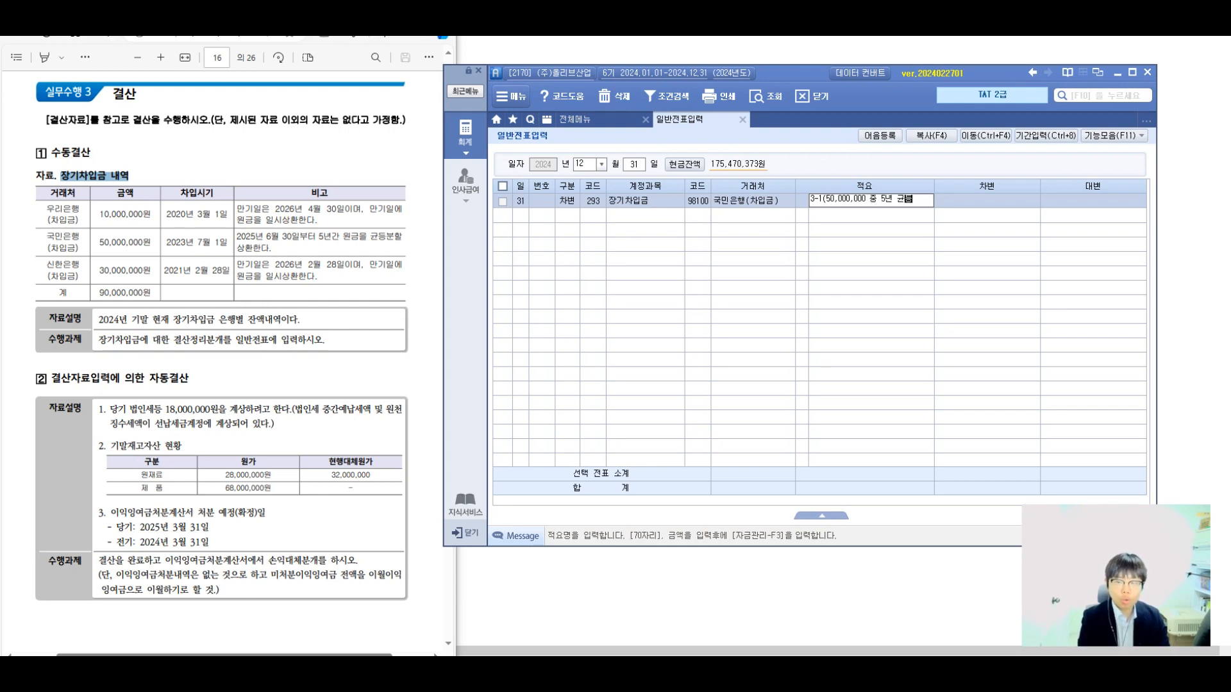
type("상환 10,000")
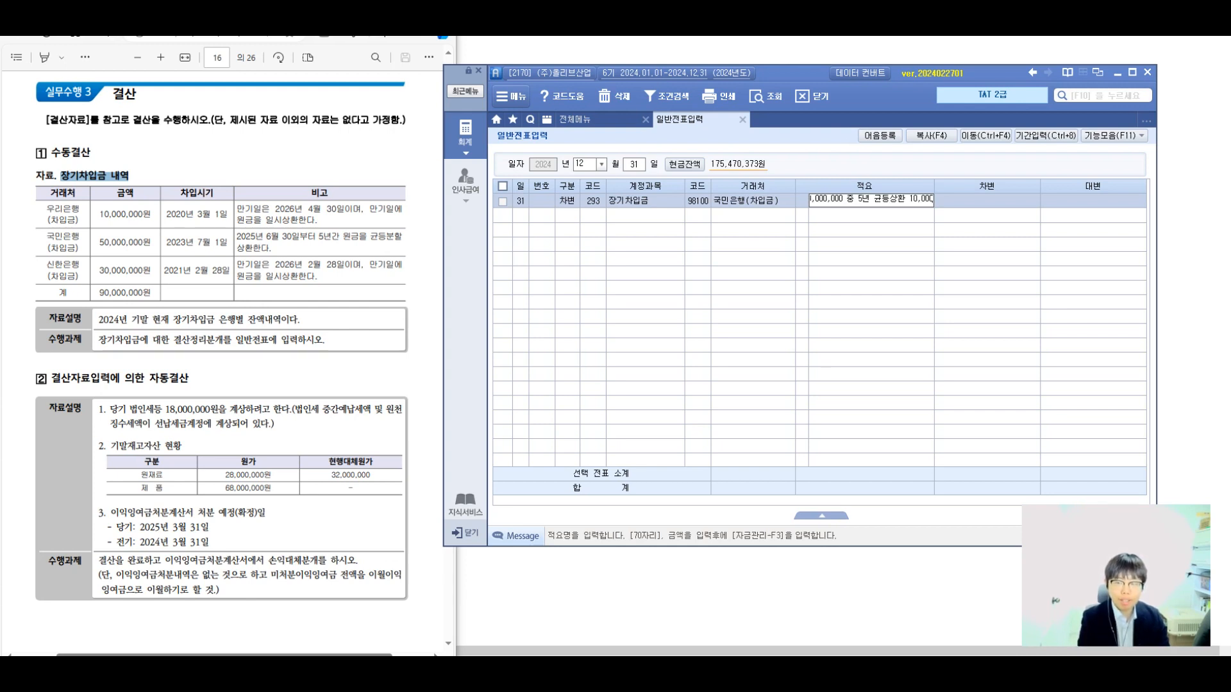
type(",000 유동성대체)")
key("Return")
key("Left")
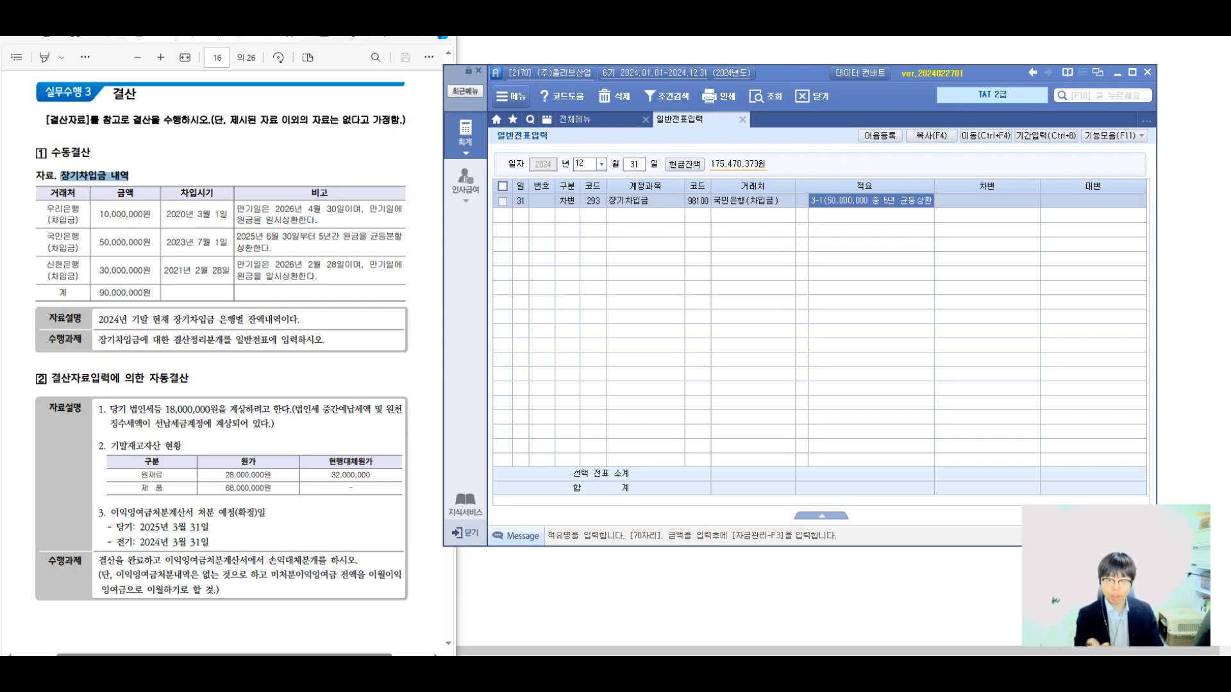
Step: Enter a debit amount of 10,000,000 for the 장기차입금 line
key("Return")
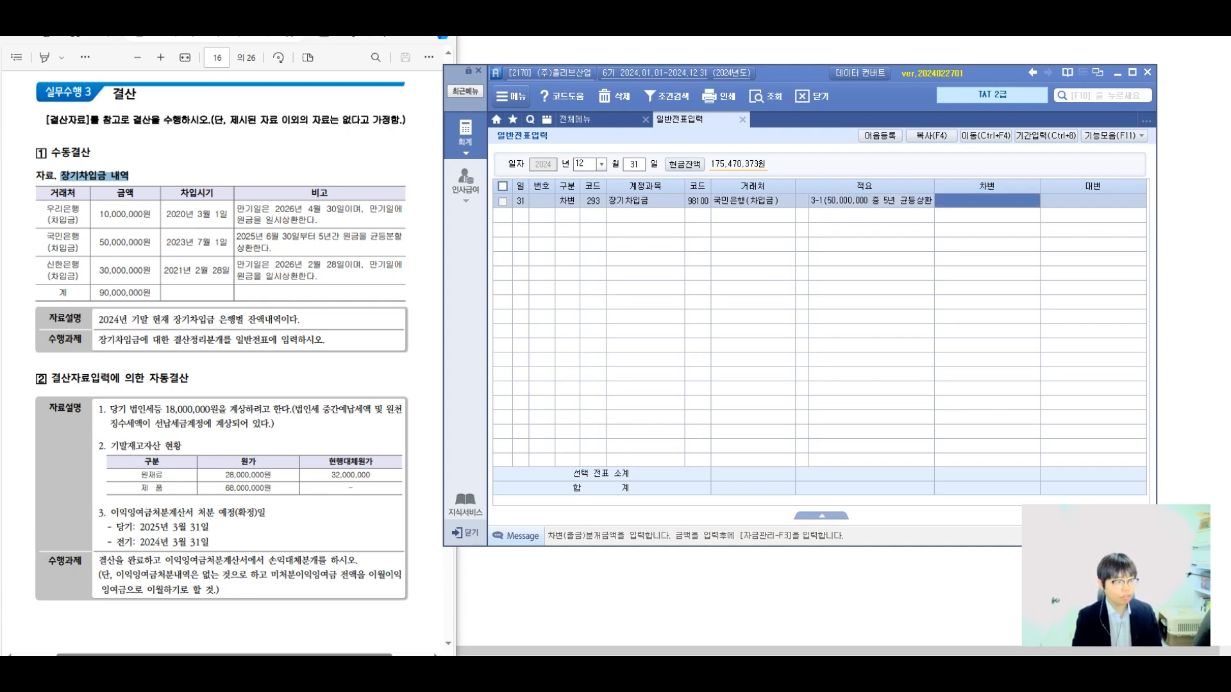
type("10000000")
key("Return")
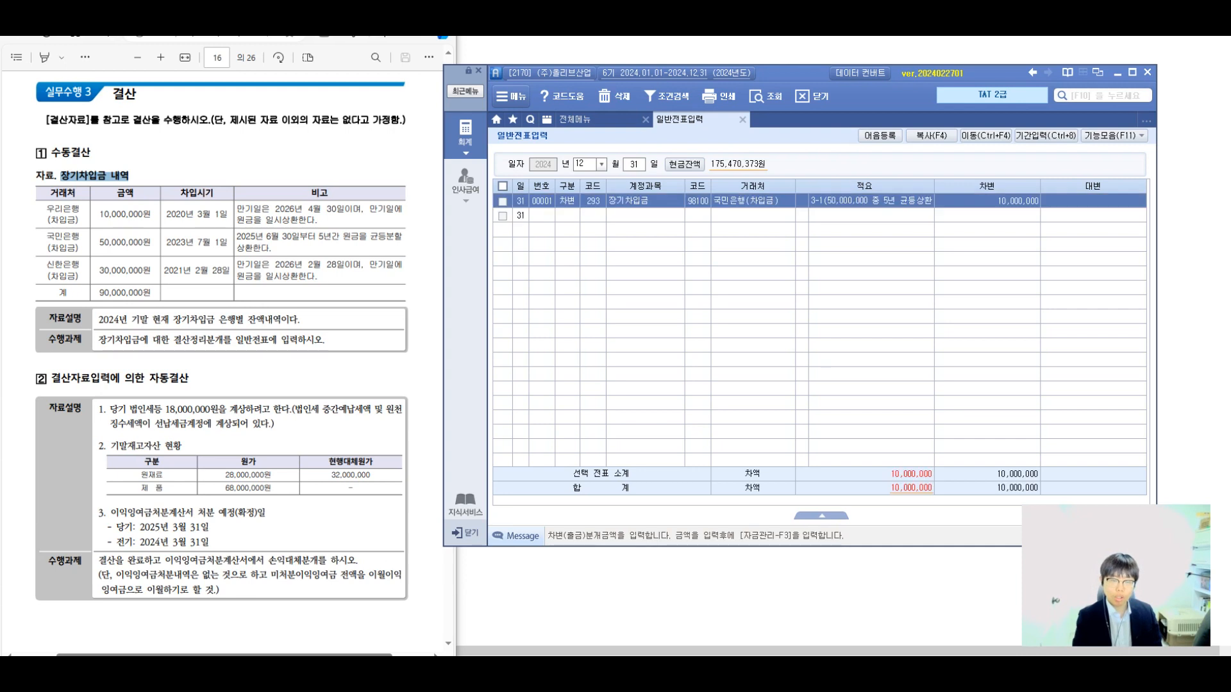
Step: Add a credit (대변) line with account 264 유동성장기부채 and counterparty 98100 국민은행(차입금)
type("264")
key("Return")
type("98100")
key("Return")
Step: Paste the debit line's description into the 유동성장기부채 line and enter a credit amount of 10,000,000
type("피")
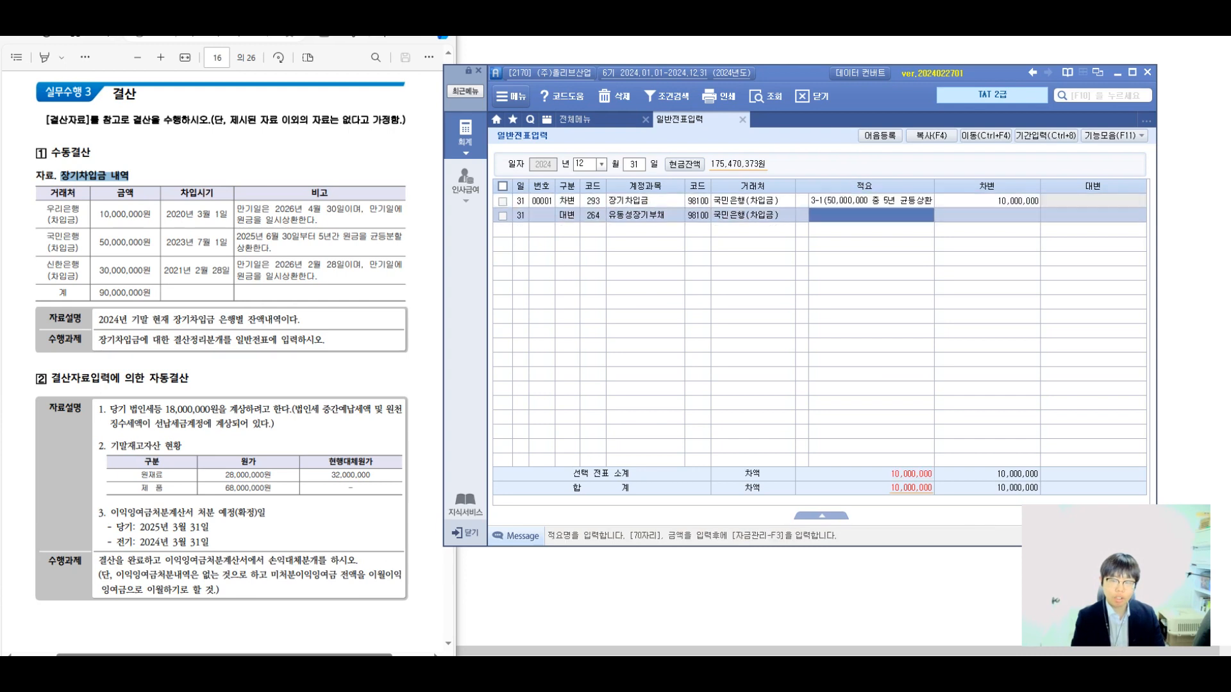
key("BackSpace")
key("ctrl+v")
key("Return")
type("10,000,000")
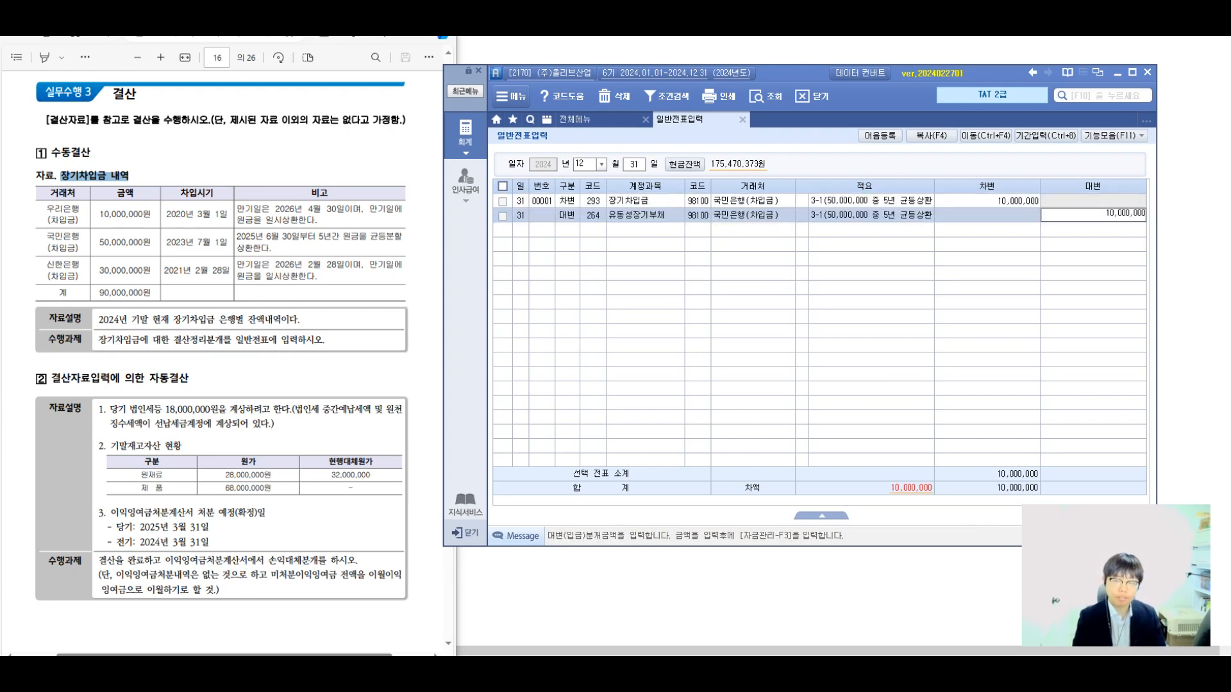
key("Return")
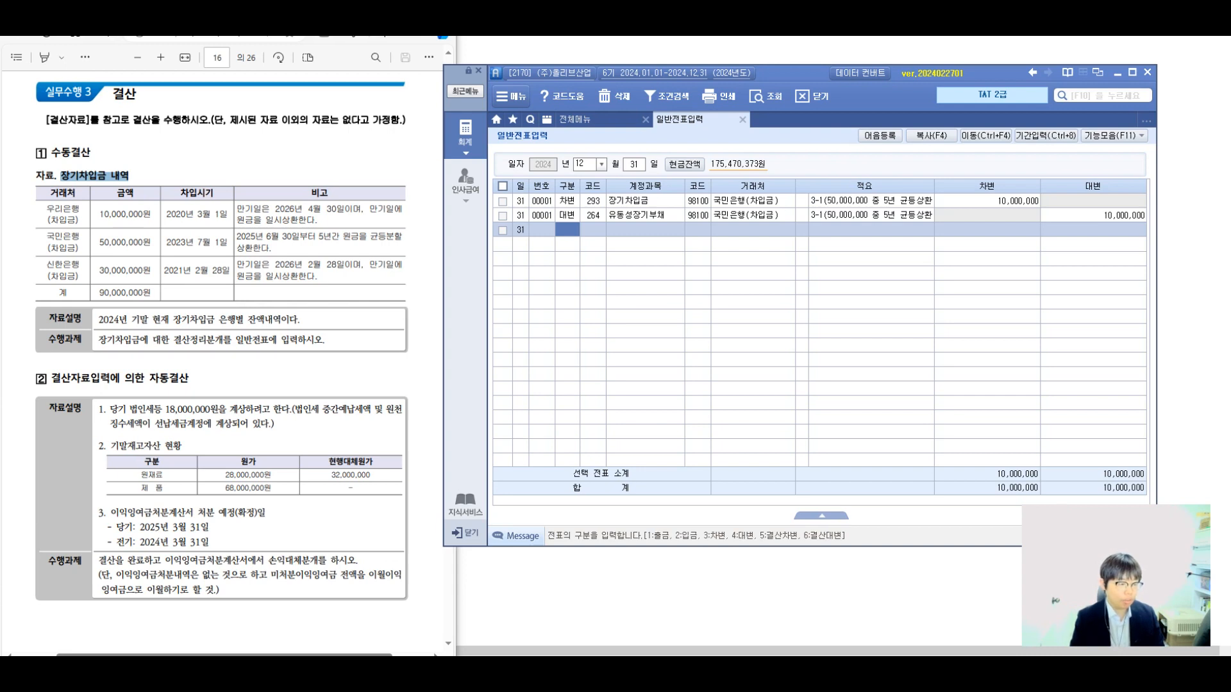
Step: Read the exam instruction on recording corporate tax and the prepaid tax account for the automatic settlement
left_click_drag(109, 408, 272, 424)
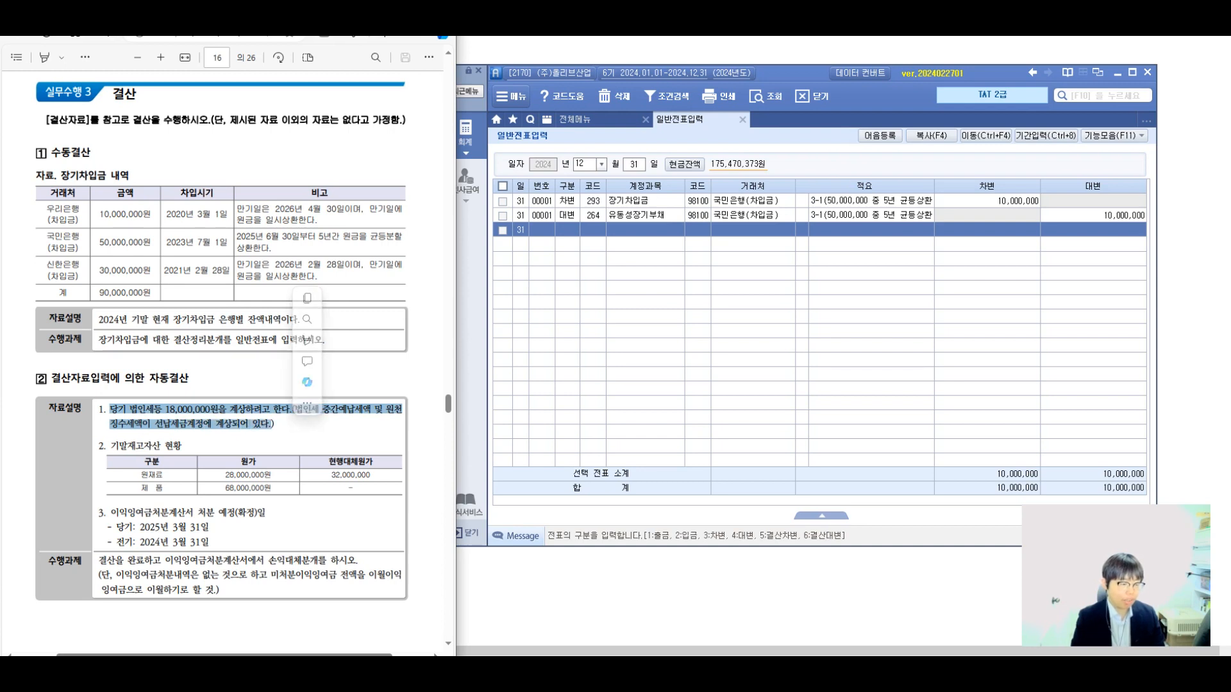
left_click(272, 424)
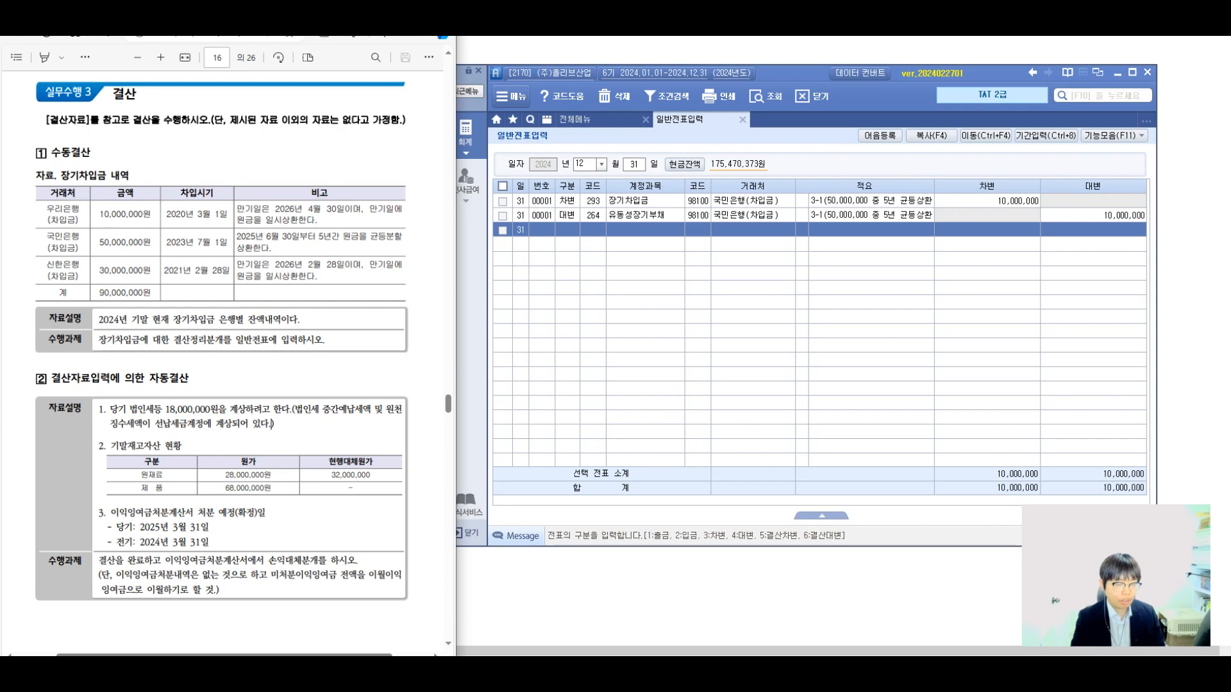
Step: Open 결산자료입력 for January to December 2024 and go to the 법인세 계상 amount entry
left_click(598, 120)
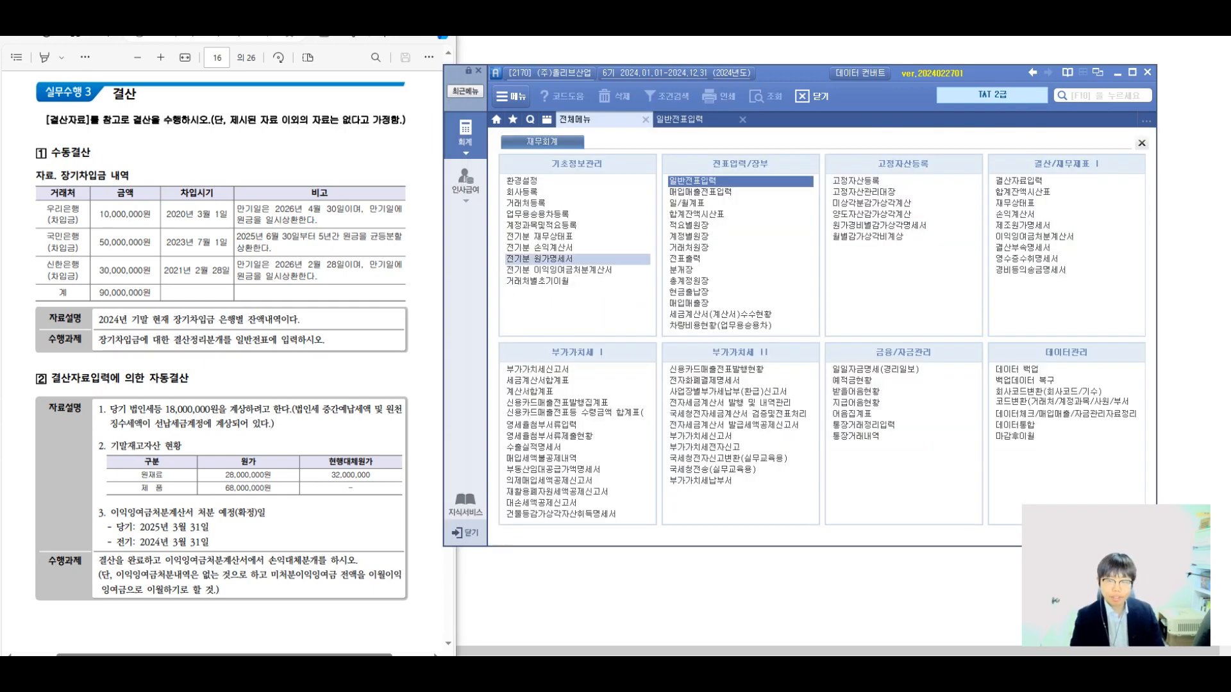
left_click(1019, 181)
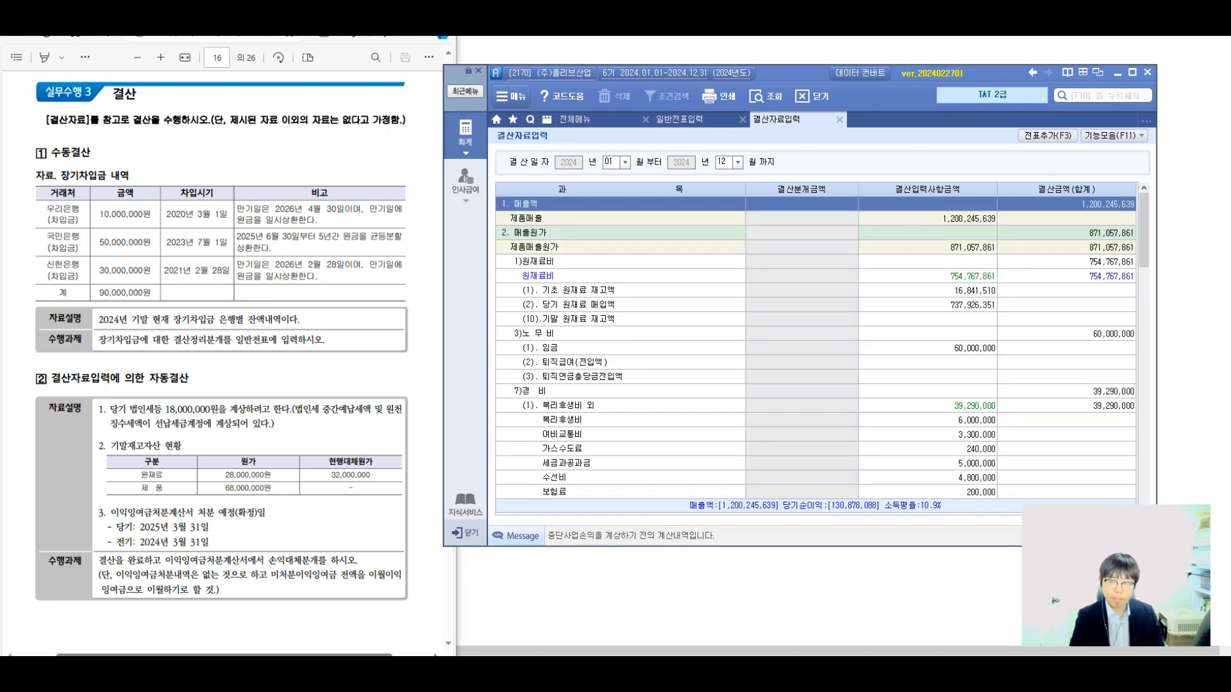
left_click_drag(1144, 232, 1144, 469)
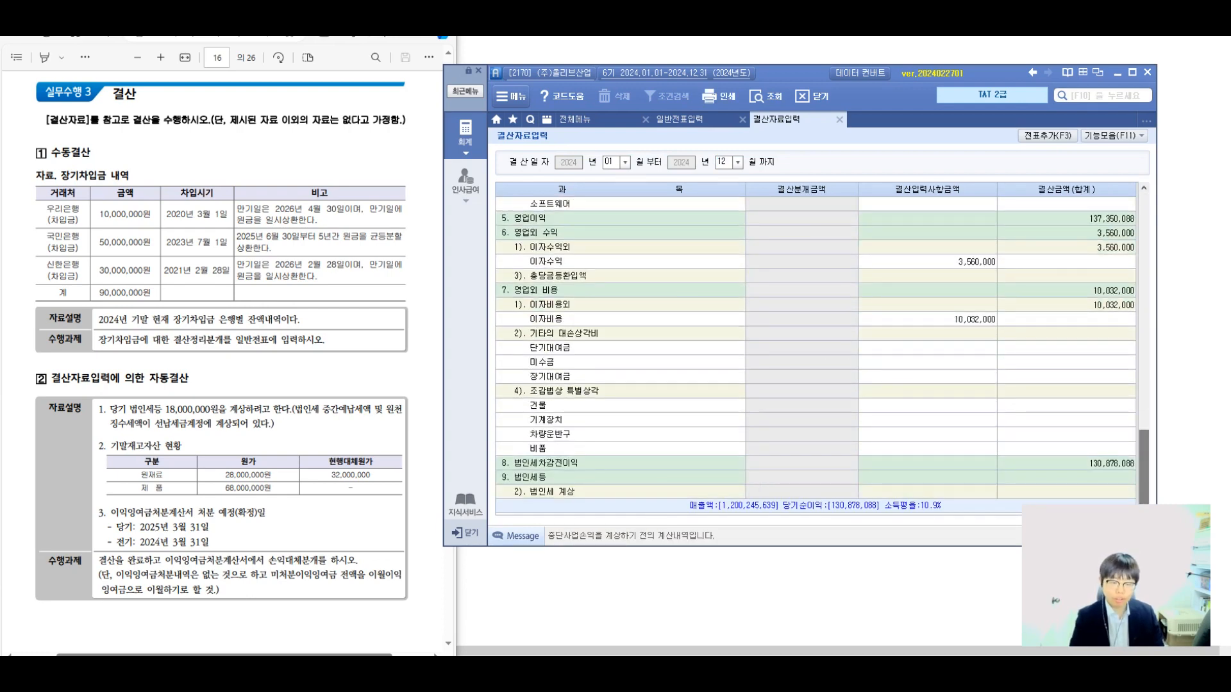
left_click(928, 492)
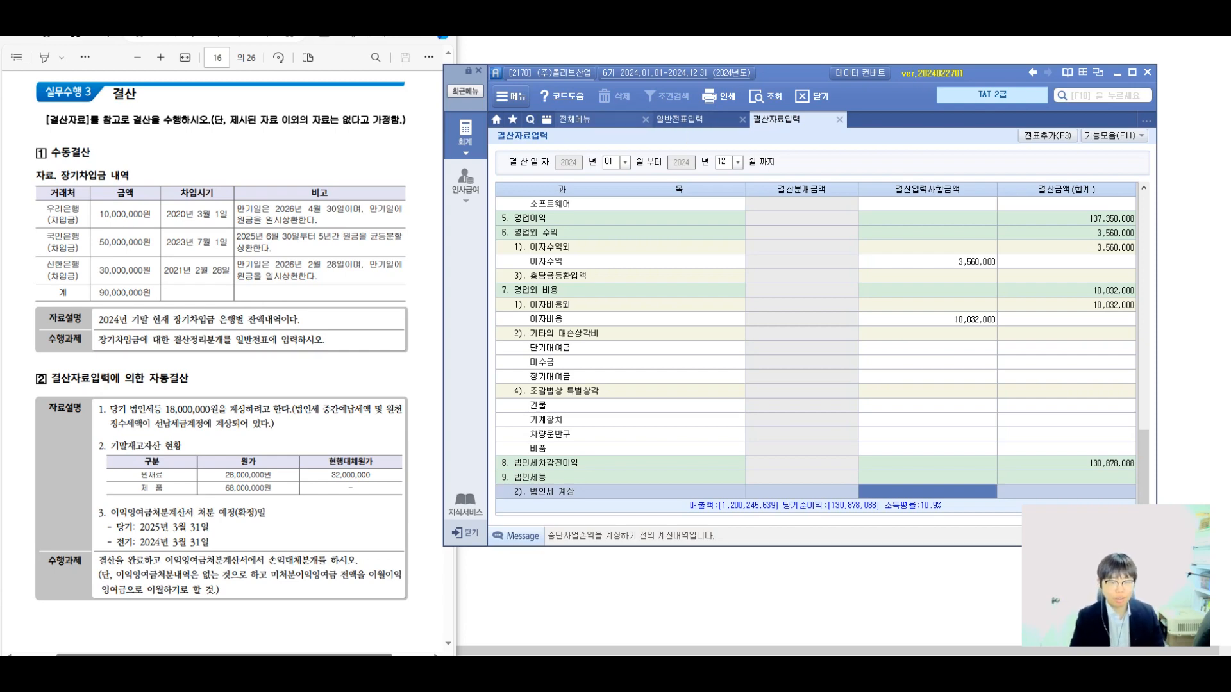
Step: Add a December 31 debit (차변) line in 일반전표입력 with account 998 법인세등, description 3-2 and amount 18,000,000
left_click(575, 119)
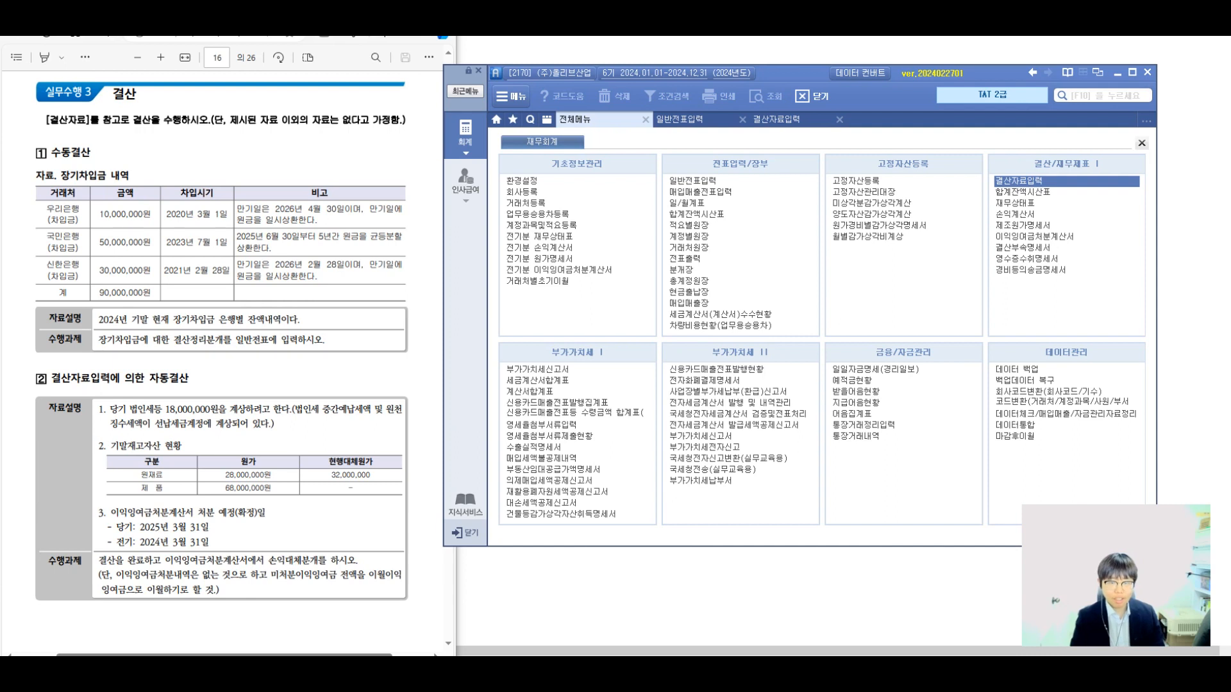
left_click(680, 120)
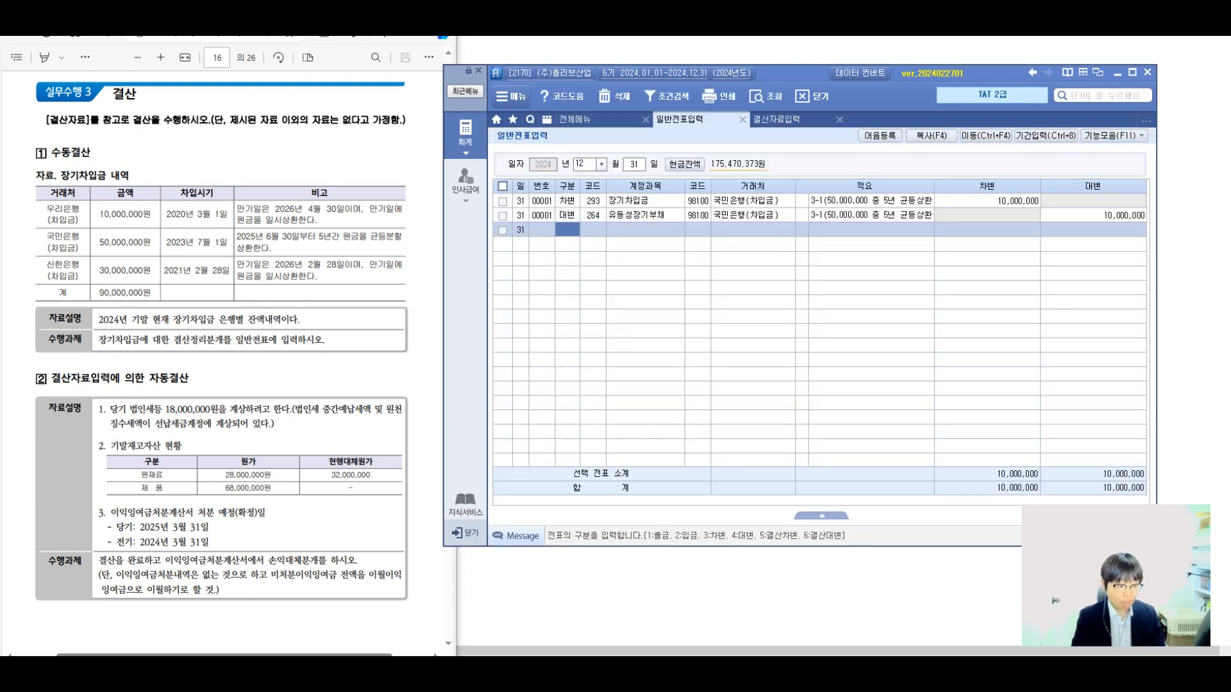
type("3")
key("Return")
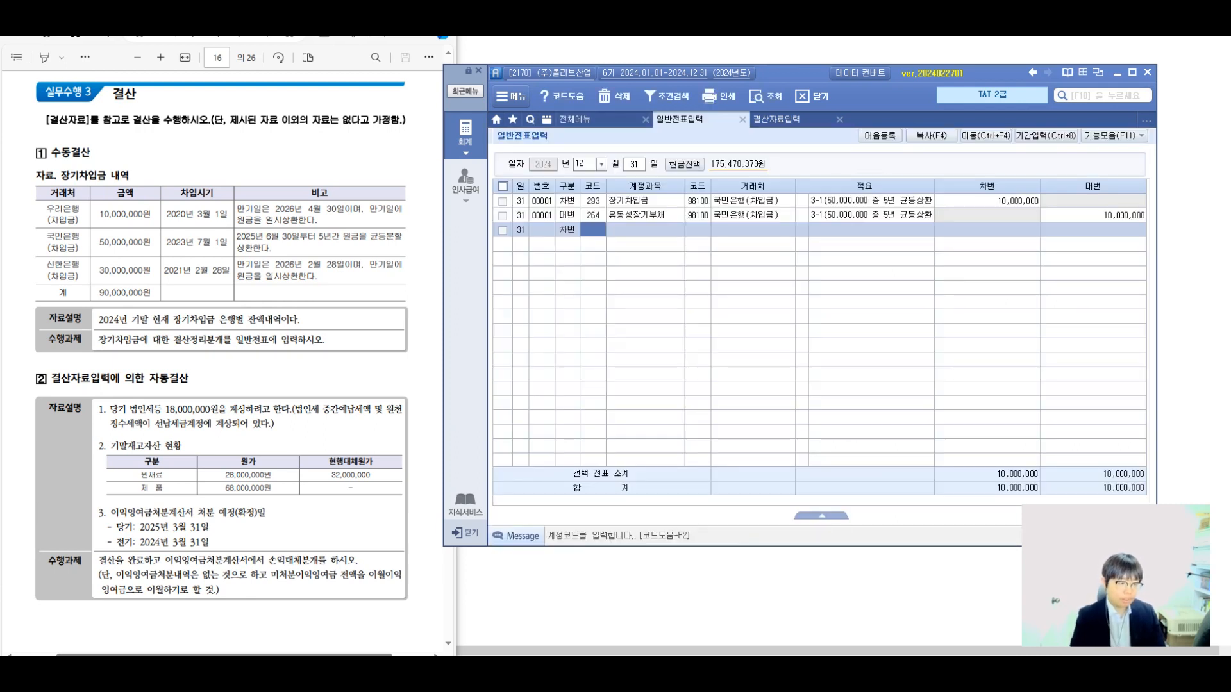
type("998")
key("Return")
key("Return")
key("Return")
type("3-2")
key("Return")
type("18000000")
key("Return")
Step: Add a credit (대변) line for account 136 선납세금 with description 3-2, leaving its amount open
type("4")
key("Return")
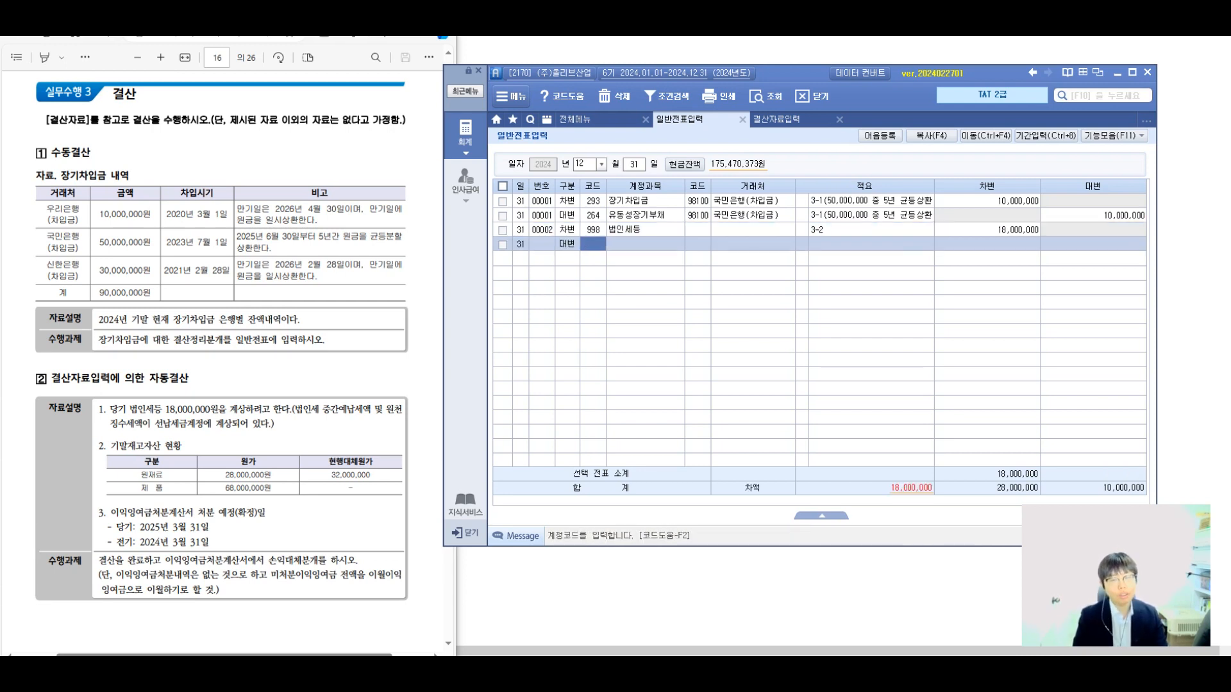
type("136")
key("Return")
key("Return")
type("3-2")
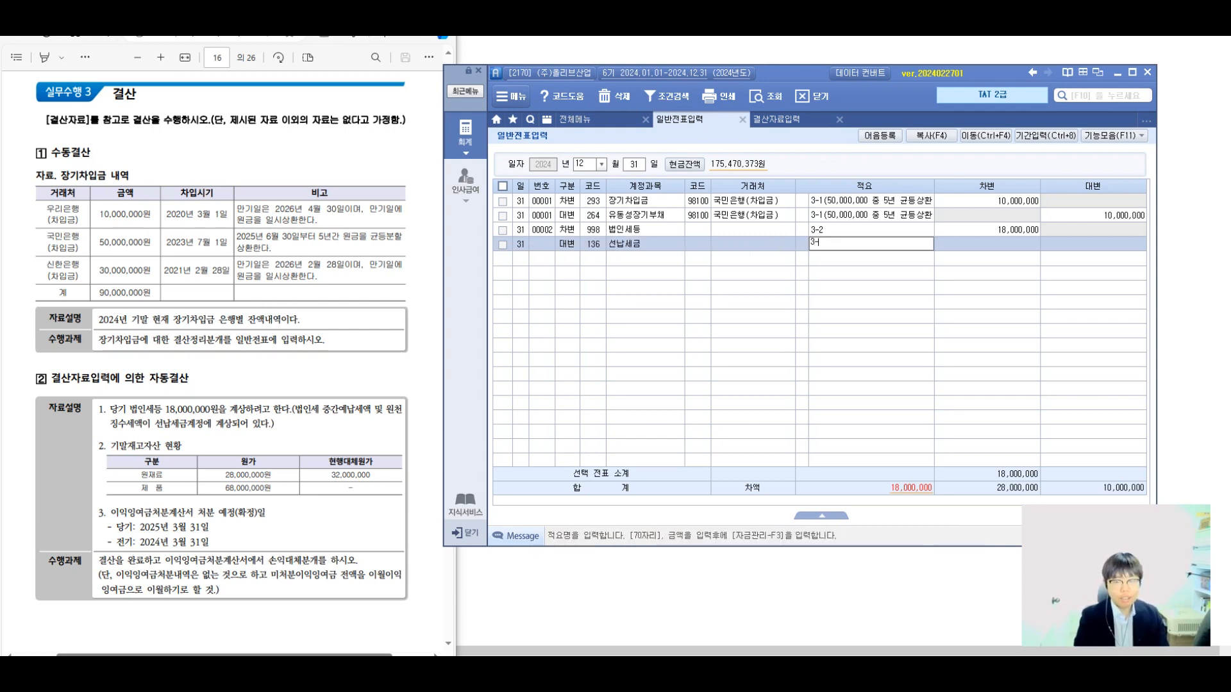
key("Return")
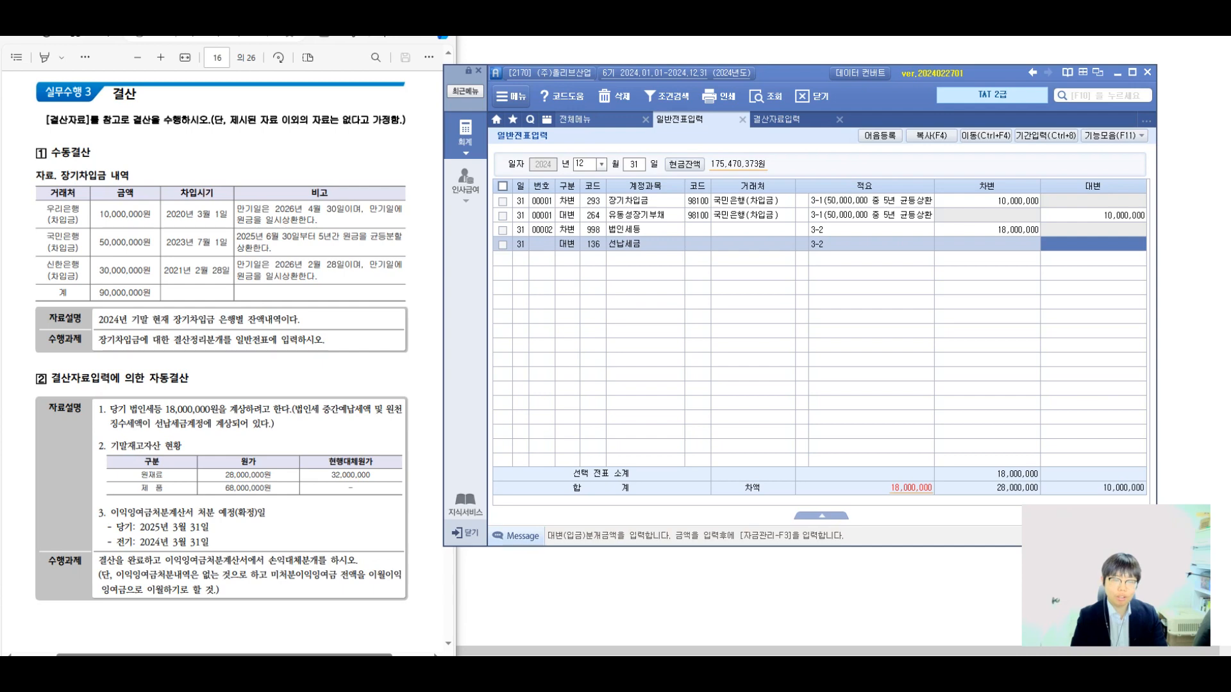
Step: Look up the December balance of account 136 선납세금 in the monthly 총계정원장
left_click(601, 119)
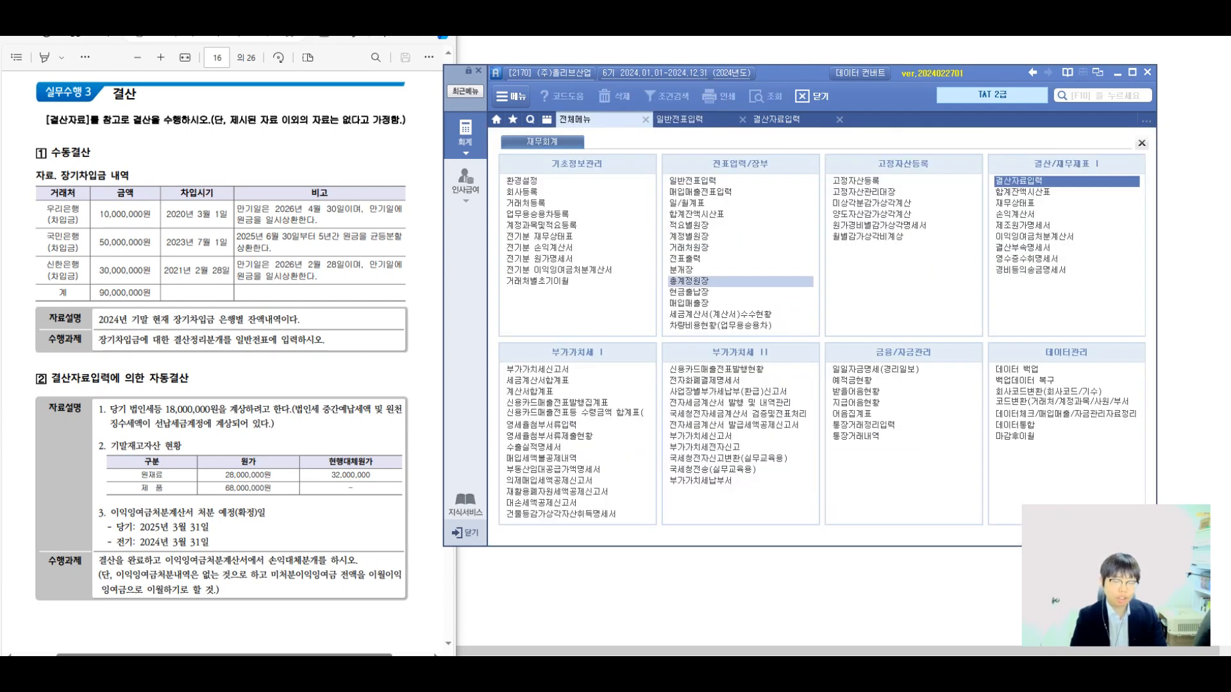
left_click(688, 281)
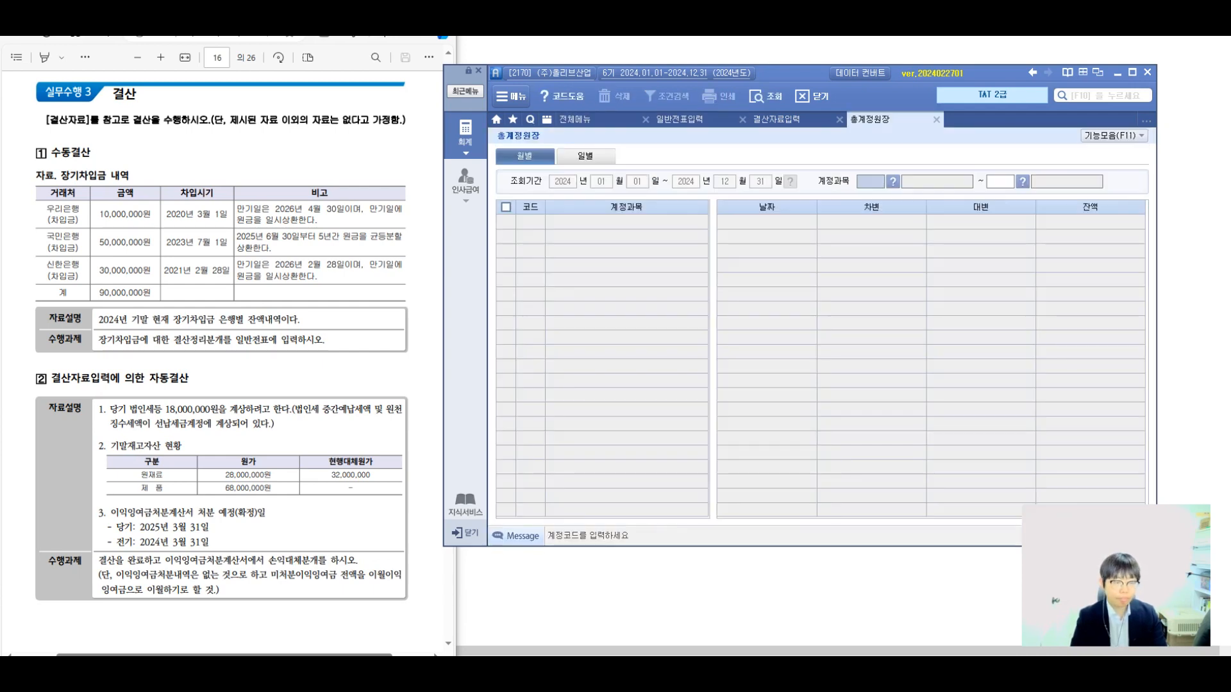
type("134")
key("Return")
key("Return")
key("shift+Tab")
type("136")
key("Return")
key("Return")
key("Return")
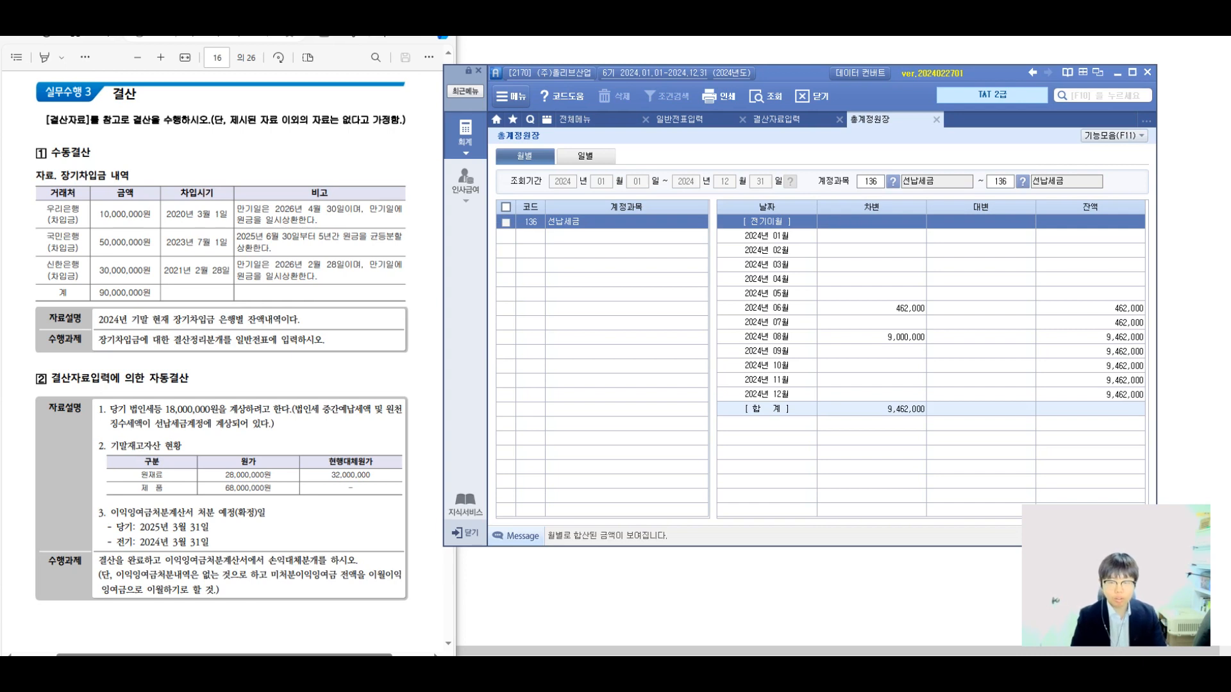
left_click(1089, 395)
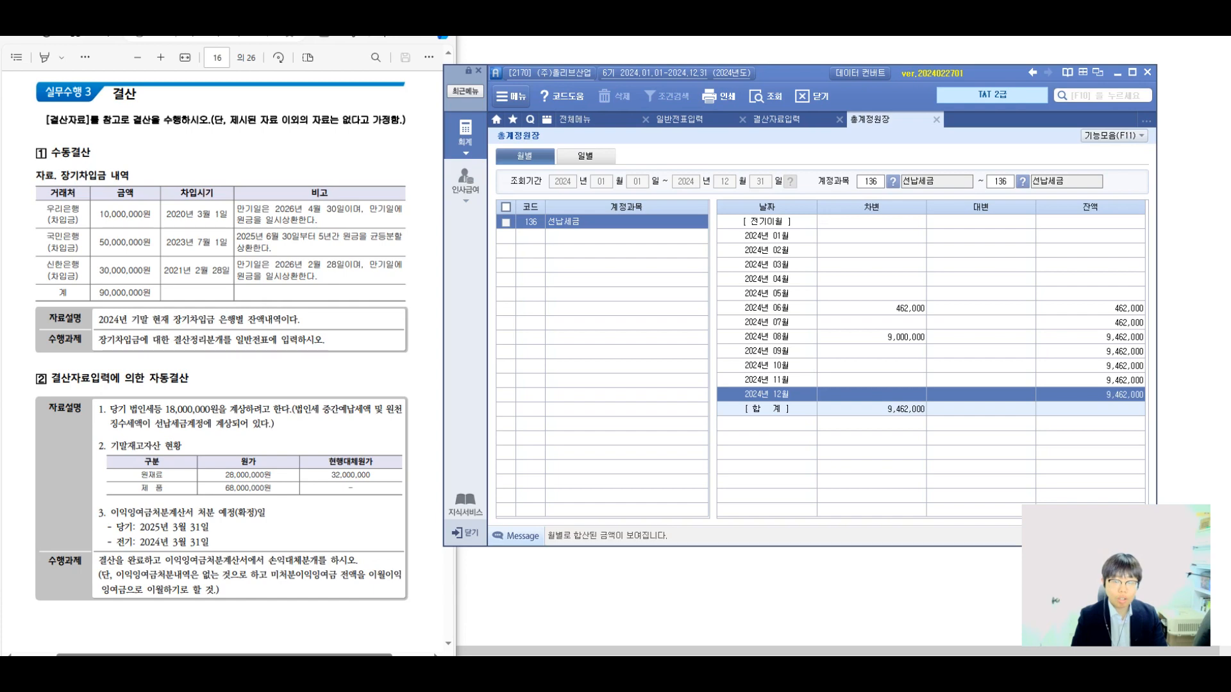
left_click(776, 119)
type("9462000")
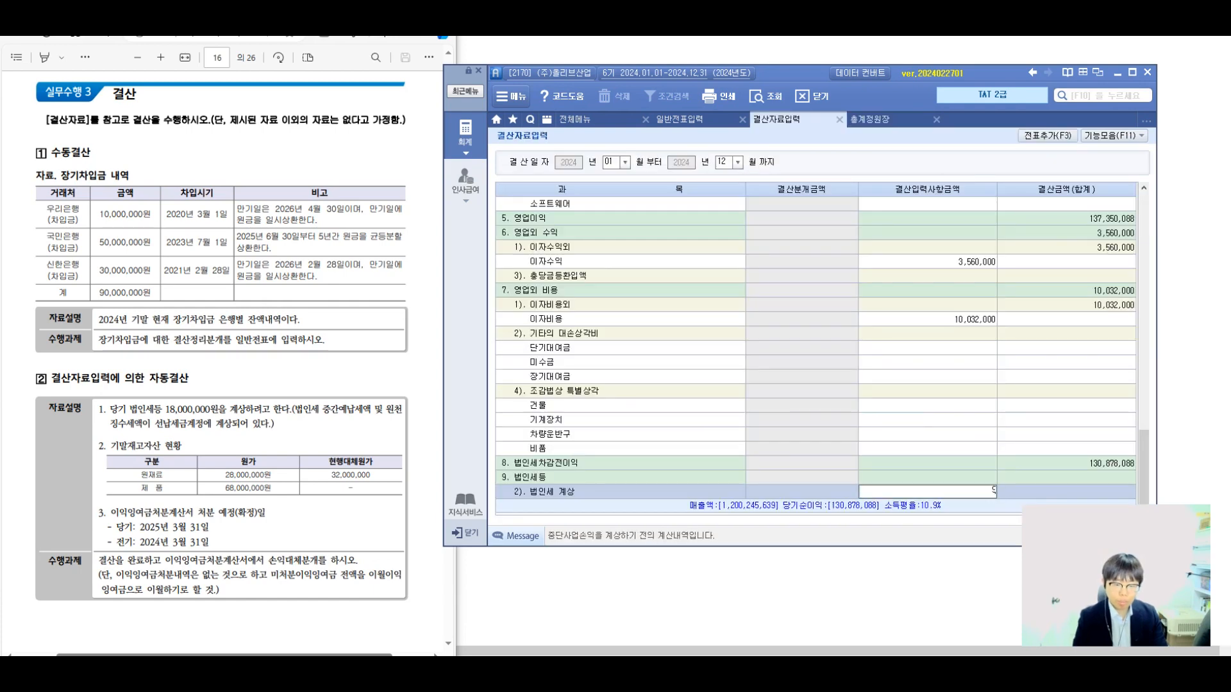
key("Return")
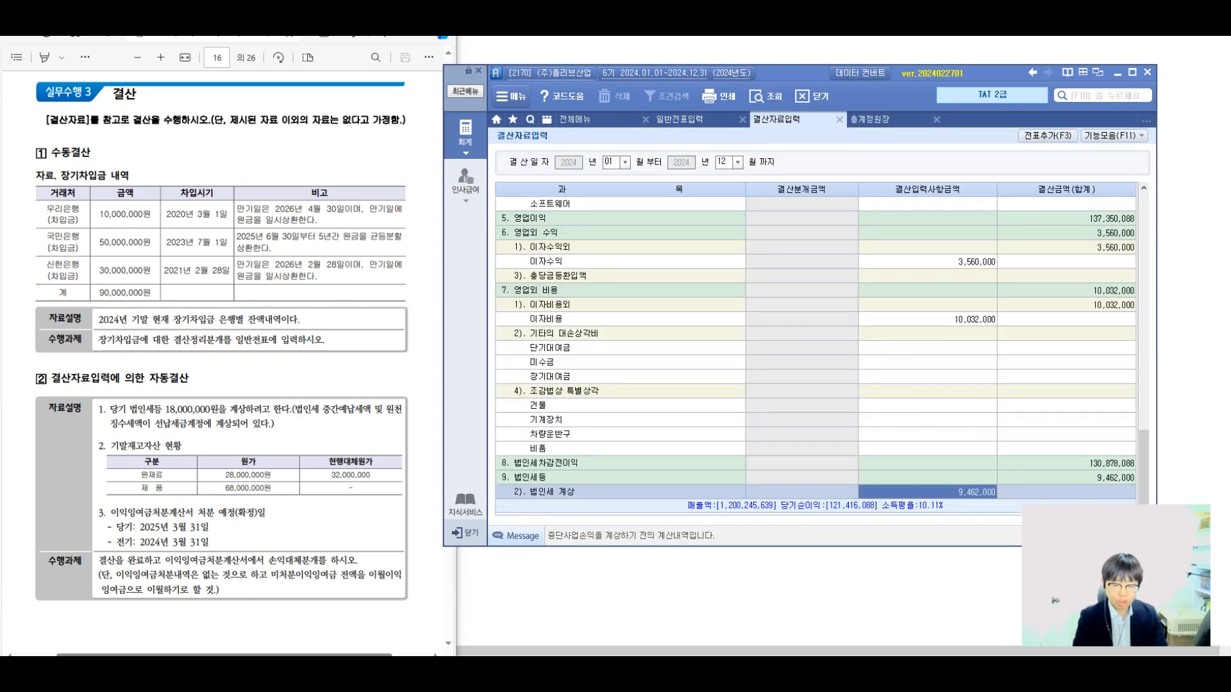
key("Delete")
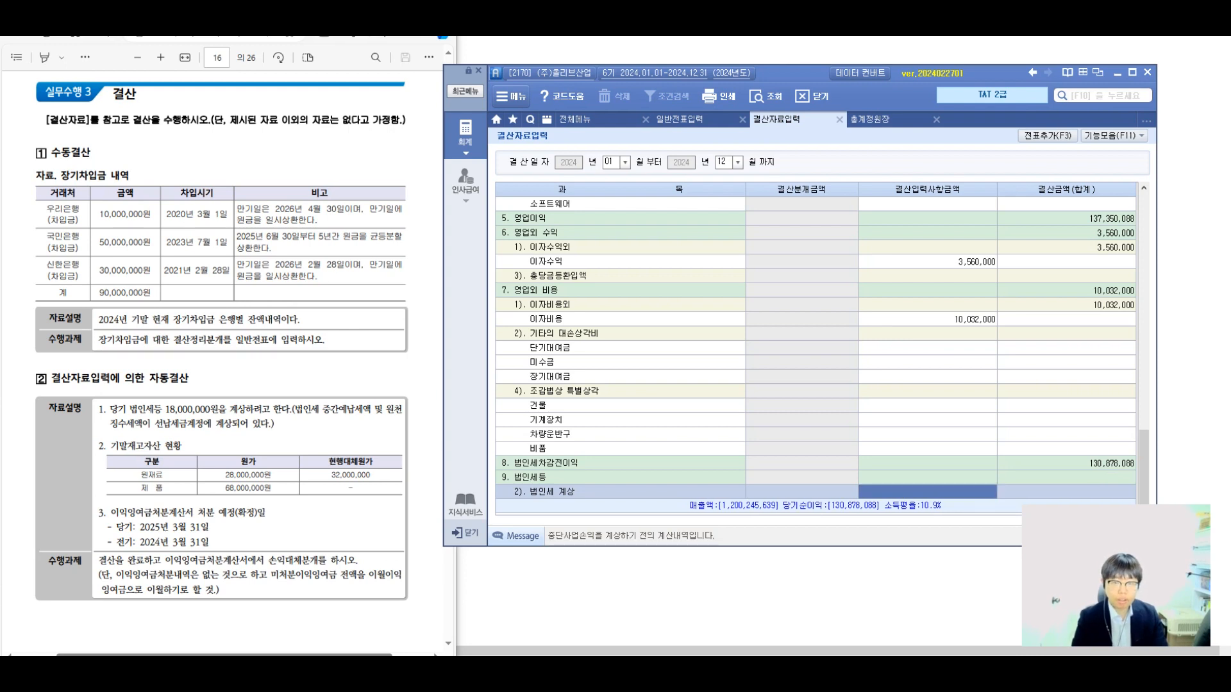
Step: Enter a credit amount of 9,462,000 for the 선납세금 line in 일반전표입력
left_click(681, 120)
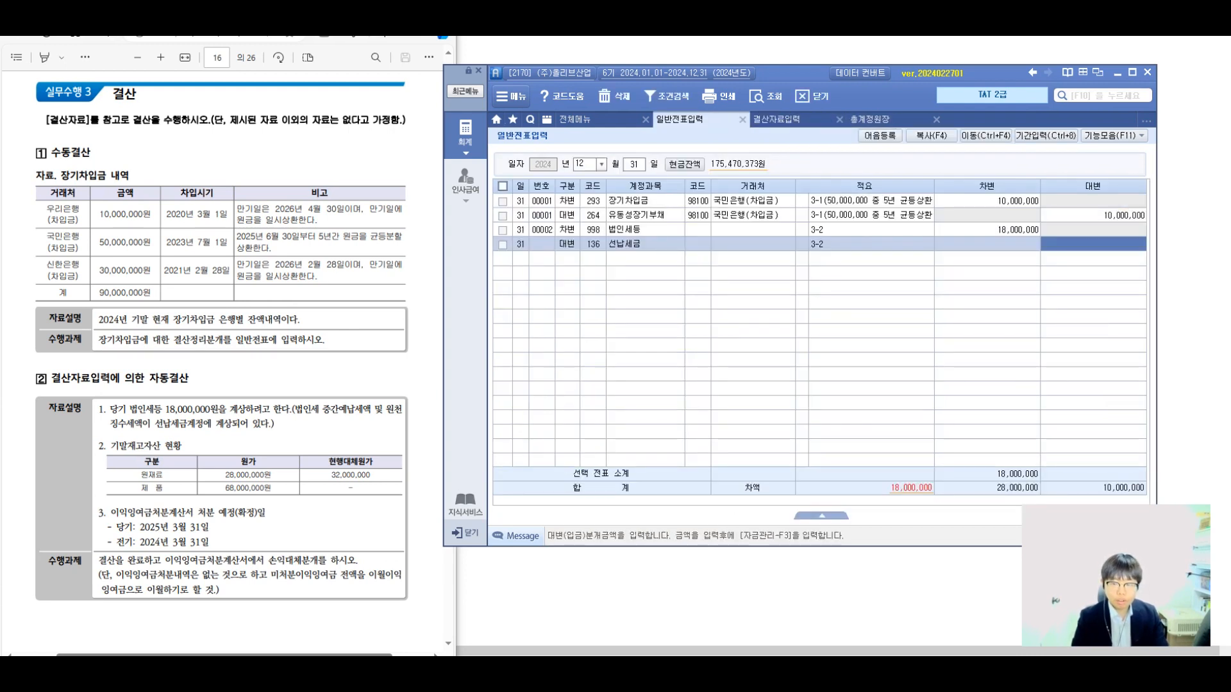
type("9462000")
key("Return")
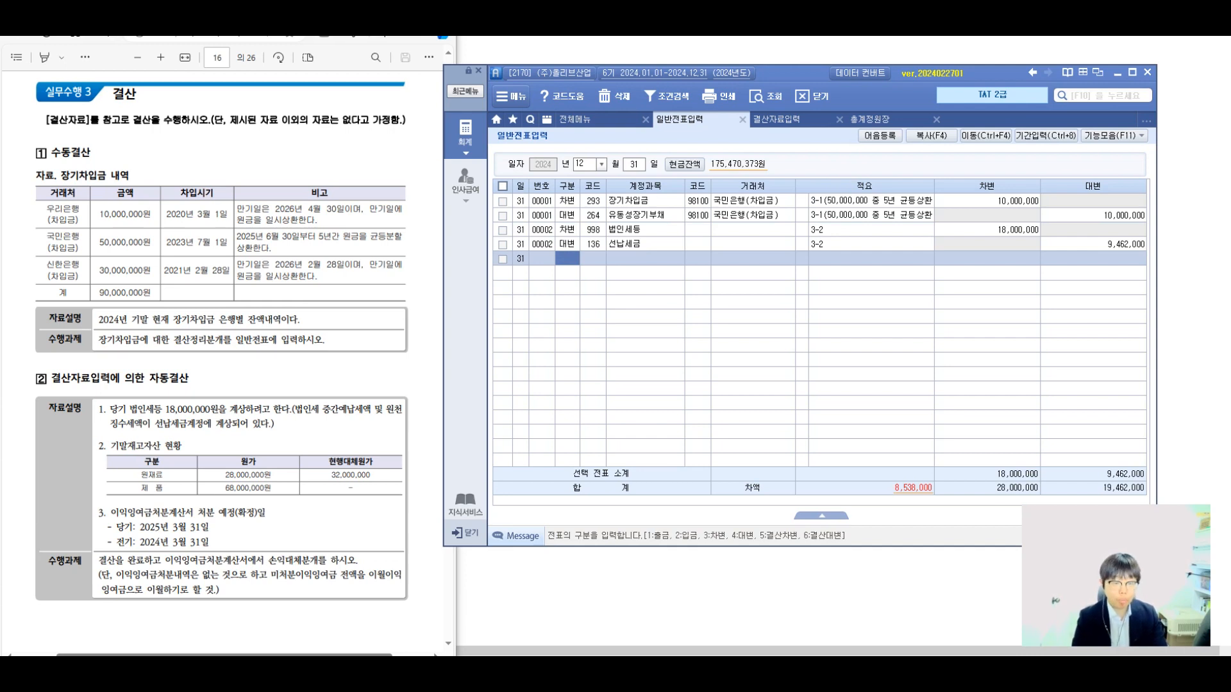
Step: Add a credit (대변) line with account 261 미지급세금, description 3-2 and amount 8,538,000
type("4")
type("261")
key("Return")
key("Return")
key("Return")
key("Down")
type("3-2")
key("Return")
type("8538000")
key("Return")
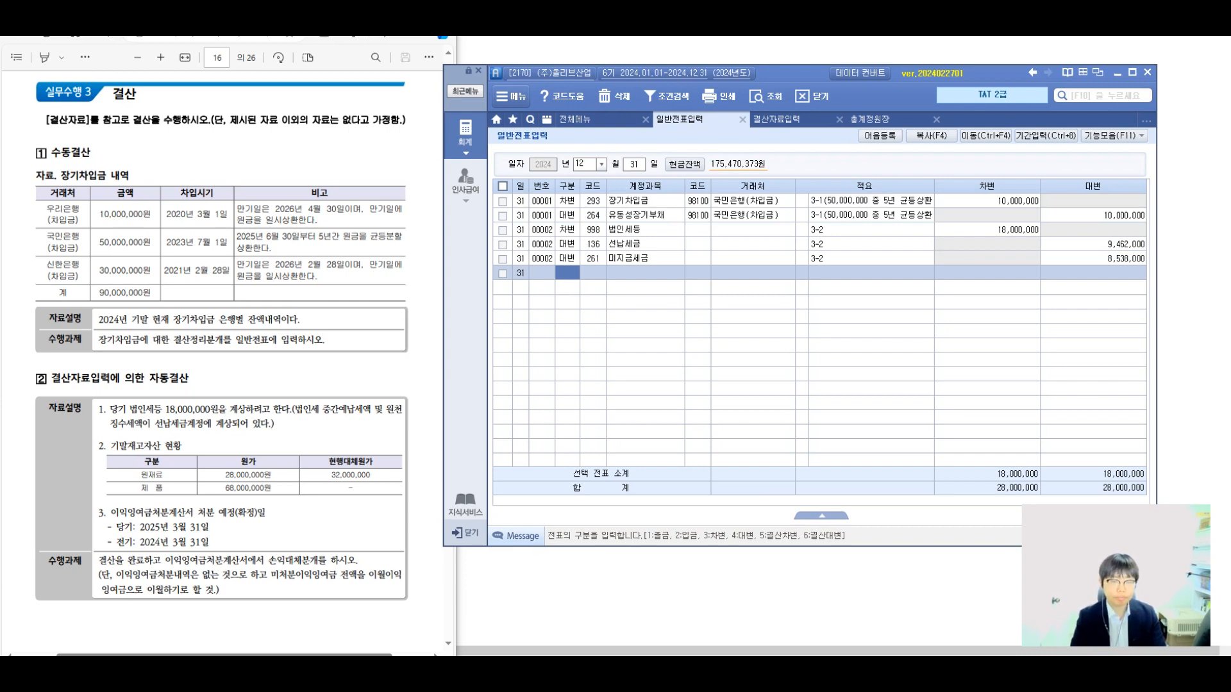
Step: Examine the exam's 기말재고자산 현황 table, marking up 원가 against 현행대체원가 for 원재료 and 제품
left_click(271, 424)
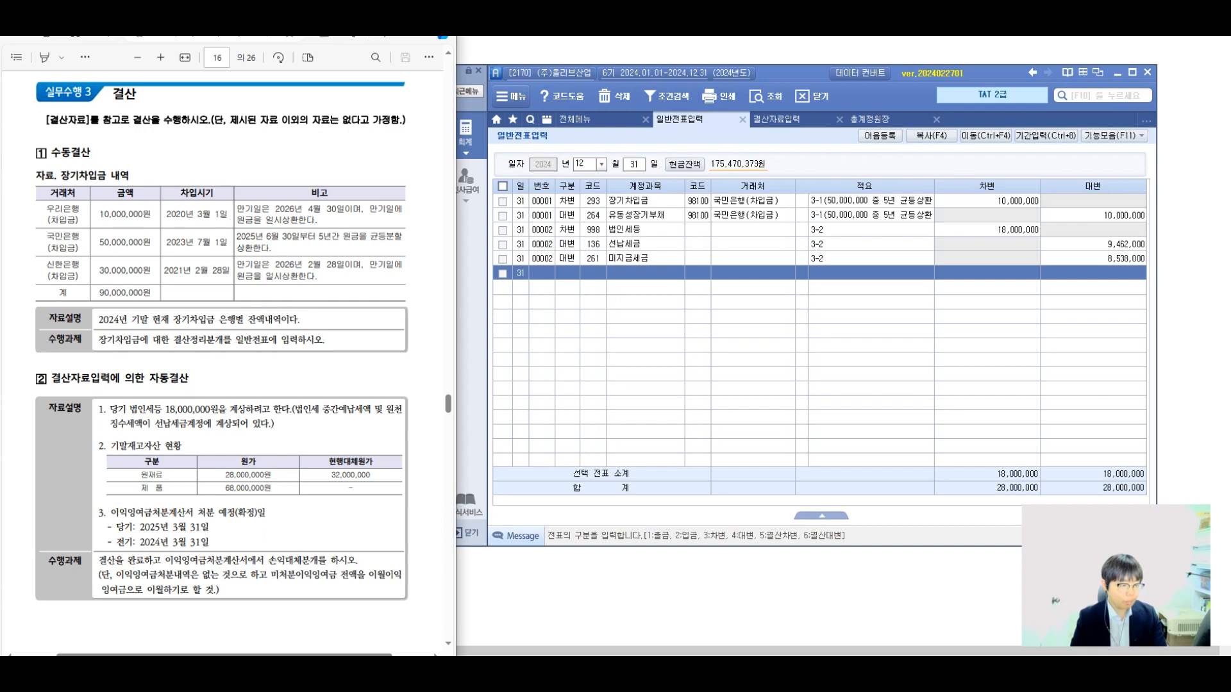
left_click_drag(111, 446, 184, 446)
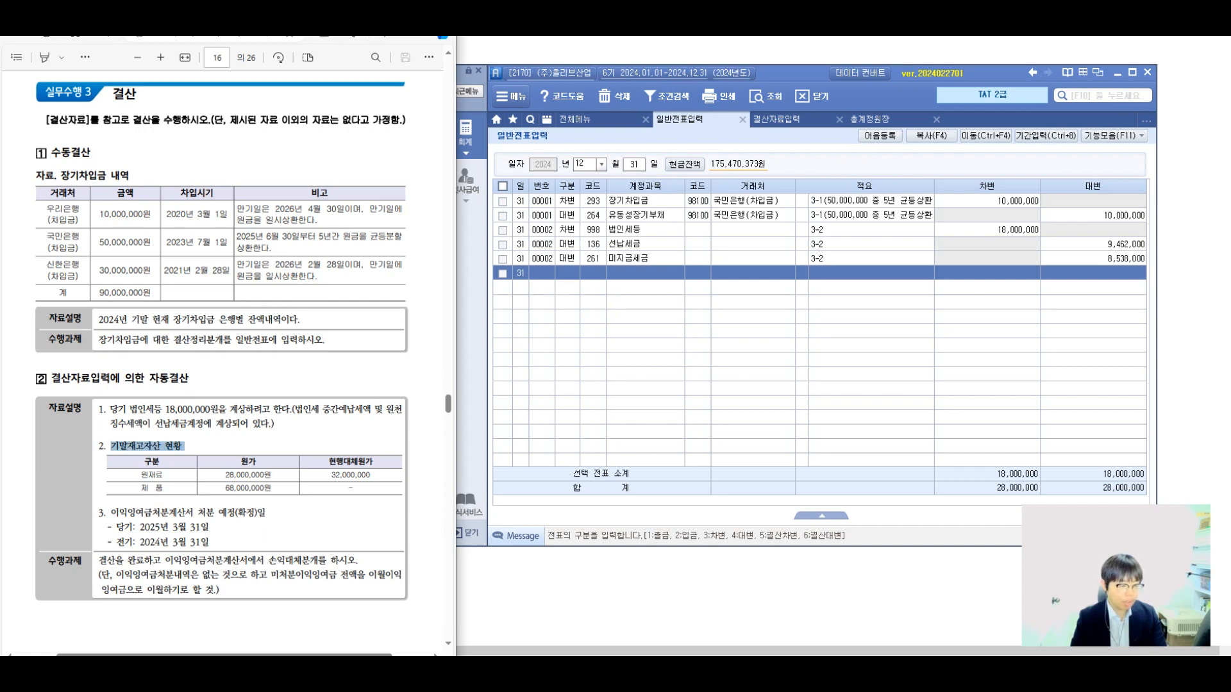
left_click(185, 446)
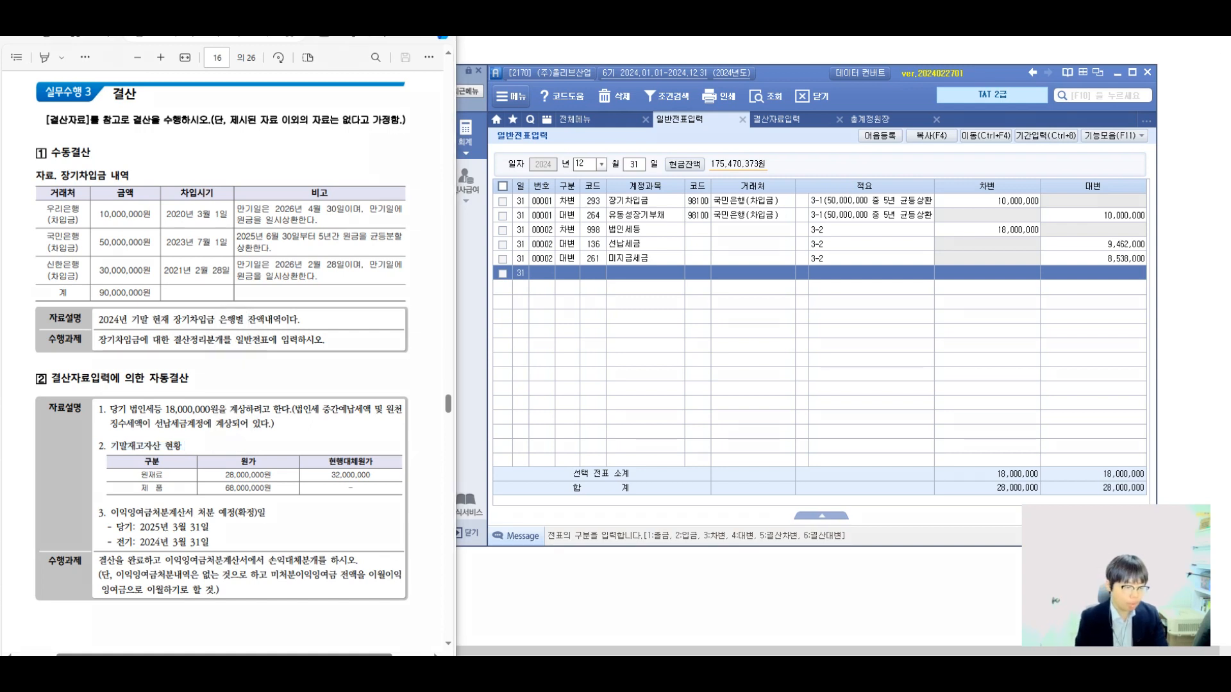
mouse_move(251, 444)
left_mouse_down()
mouse_move(240, 512)
mouse_move(223, 454)
left_mouse_up()
mouse_move(363, 429)
left_mouse_down()
mouse_move(317, 455)
mouse_move(325, 423)
mouse_move(350, 418)
left_mouse_up()
mouse_move(361, 378)
left_mouse_down()
mouse_move(364, 424)
mouse_move(374, 415)
left_mouse_up()
mouse_move(392, 380)
left_mouse_down()
mouse_move(393, 424)
mouse_move(413, 400)
left_mouse_up()
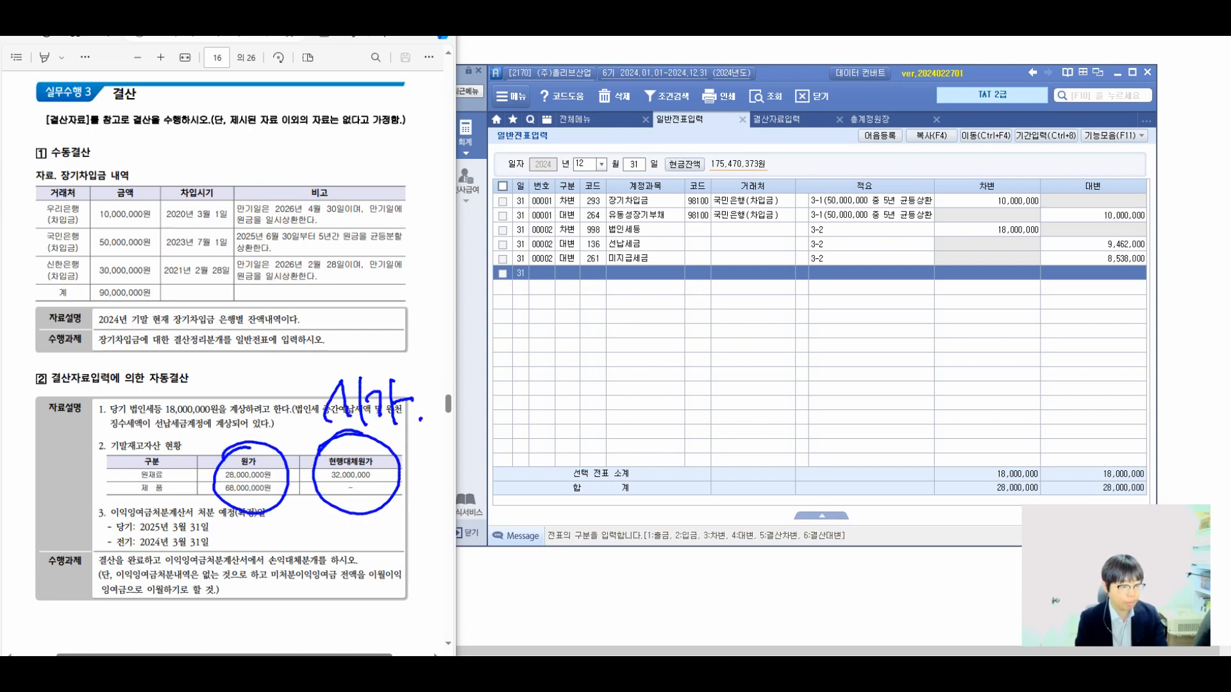
mouse_move(232, 392)
left_mouse_down()
mouse_move(247, 427)
mouse_move(260, 417)
left_mouse_up()
mouse_move(266, 388)
left_mouse_down()
mouse_move(274, 439)
mouse_move(288, 414)
left_mouse_up()
left_click_drag(295, 428, 291, 443)
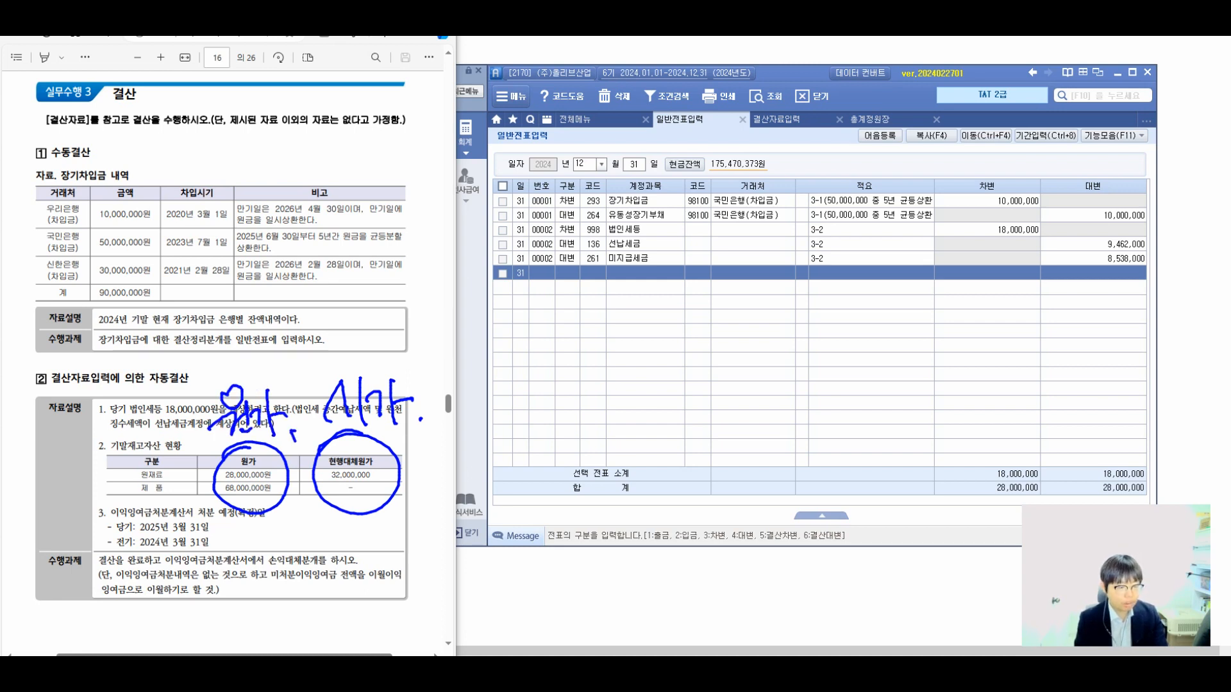
mouse_move(309, 455)
left_mouse_down()
mouse_move(298, 471)
mouse_move(312, 482)
left_mouse_up()
left_click(418, 460)
left_click(420, 478)
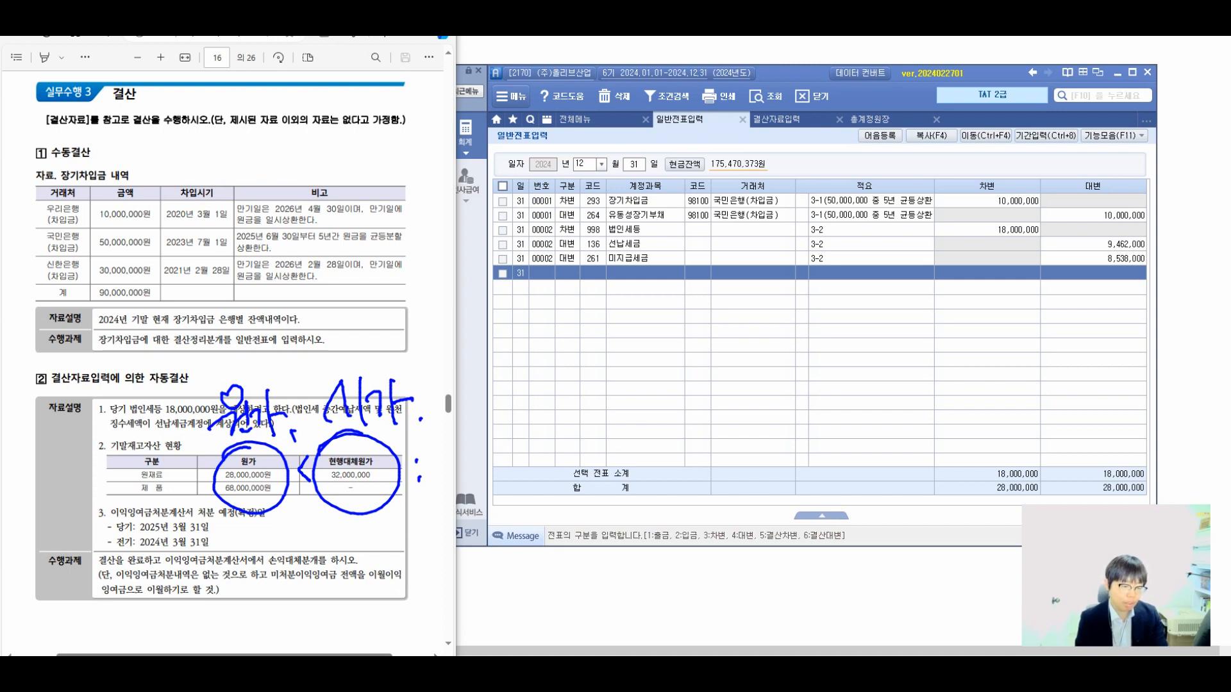
left_click_drag(436, 459, 429, 479)
left_click_drag(434, 470, 441, 478)
left_click_drag(445, 461, 451, 484)
mouse_move(461, 461)
left_mouse_down()
mouse_move(462, 483)
mouse_move(470, 474)
left_mouse_up()
mouse_move(459, 448)
left_mouse_down()
mouse_move(435, 452)
mouse_move(547, 488)
mouse_move(570, 459)
mouse_move(567, 483)
left_mouse_up()
left_click_drag(563, 476, 570, 484)
mouse_move(195, 470)
left_mouse_down()
mouse_move(202, 490)
mouse_move(216, 452)
left_mouse_up()
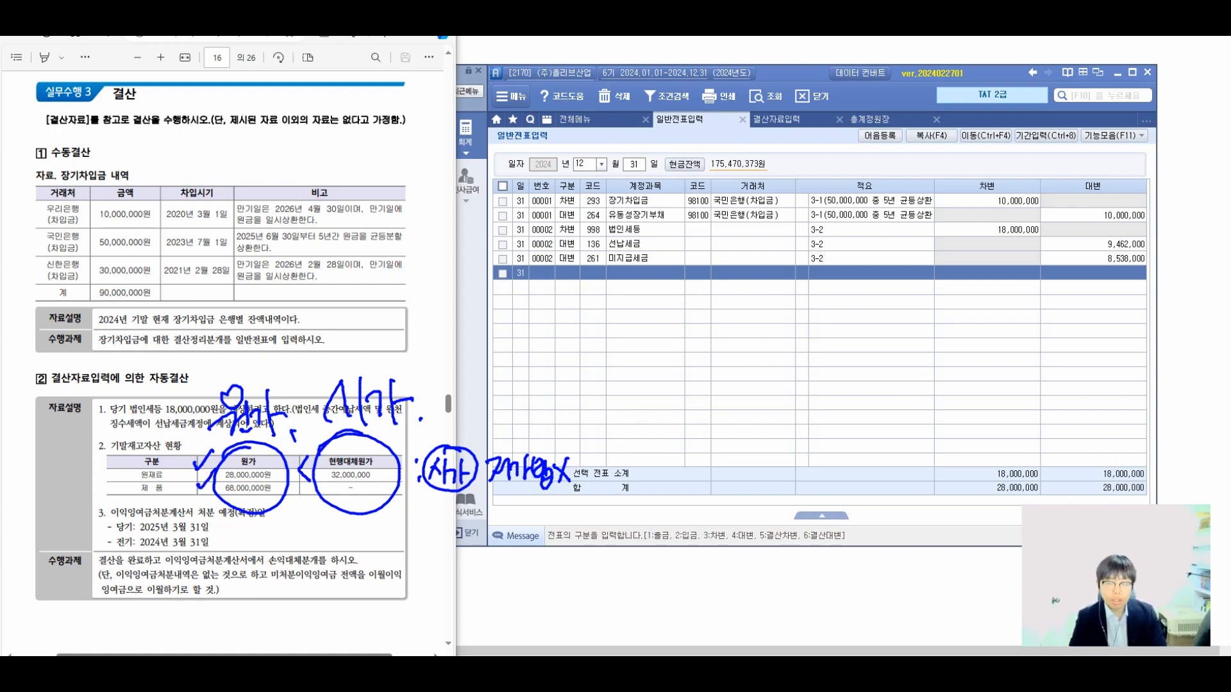
Step: Enter 28,000,000 as the 기말 원재료 재고액 in 결산자료입력
left_click(777, 120)
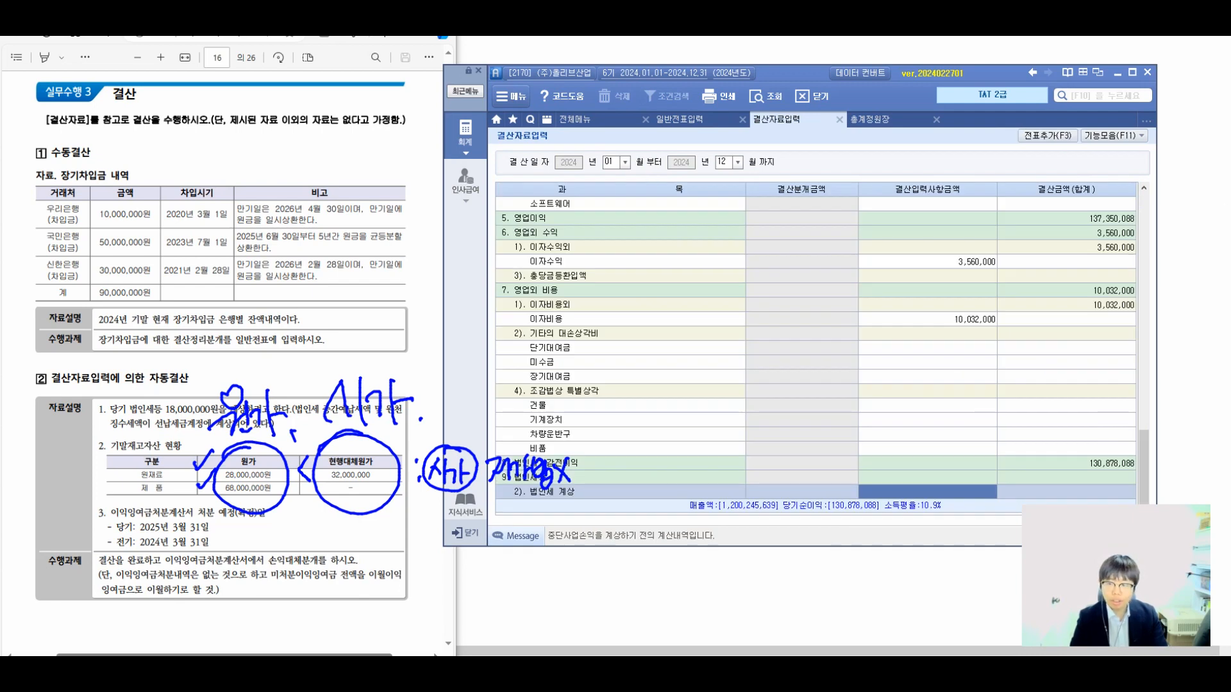
scroll(816, 346, "up", 15)
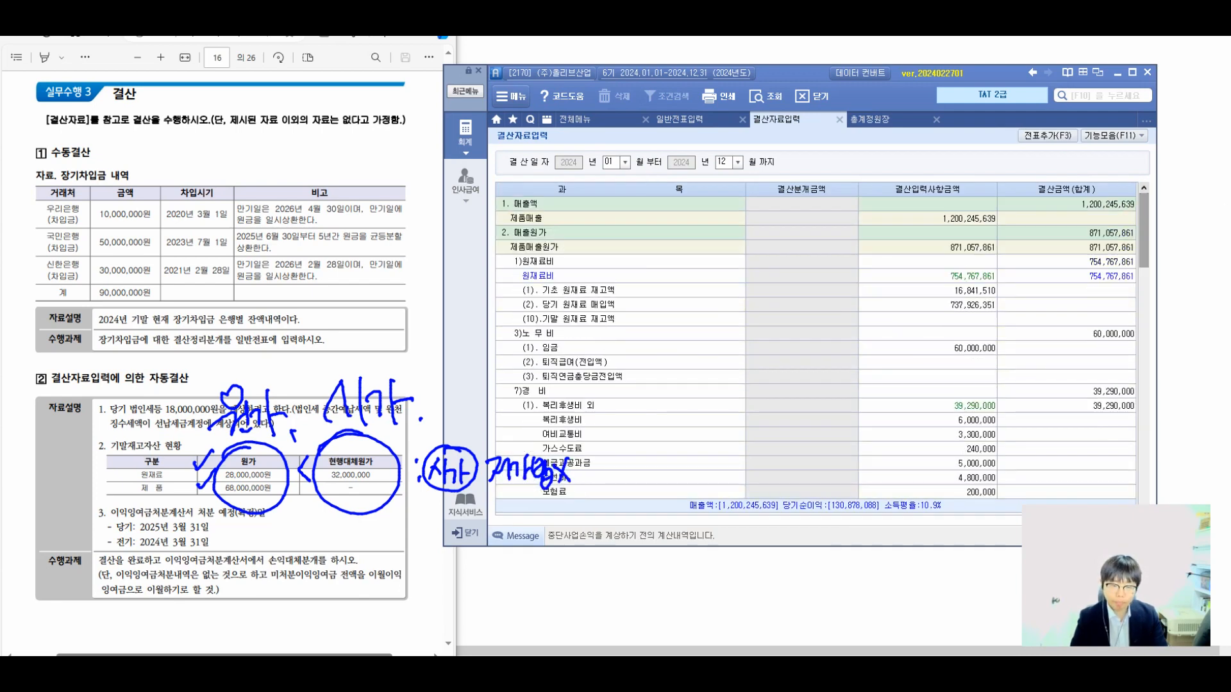
left_click(928, 319)
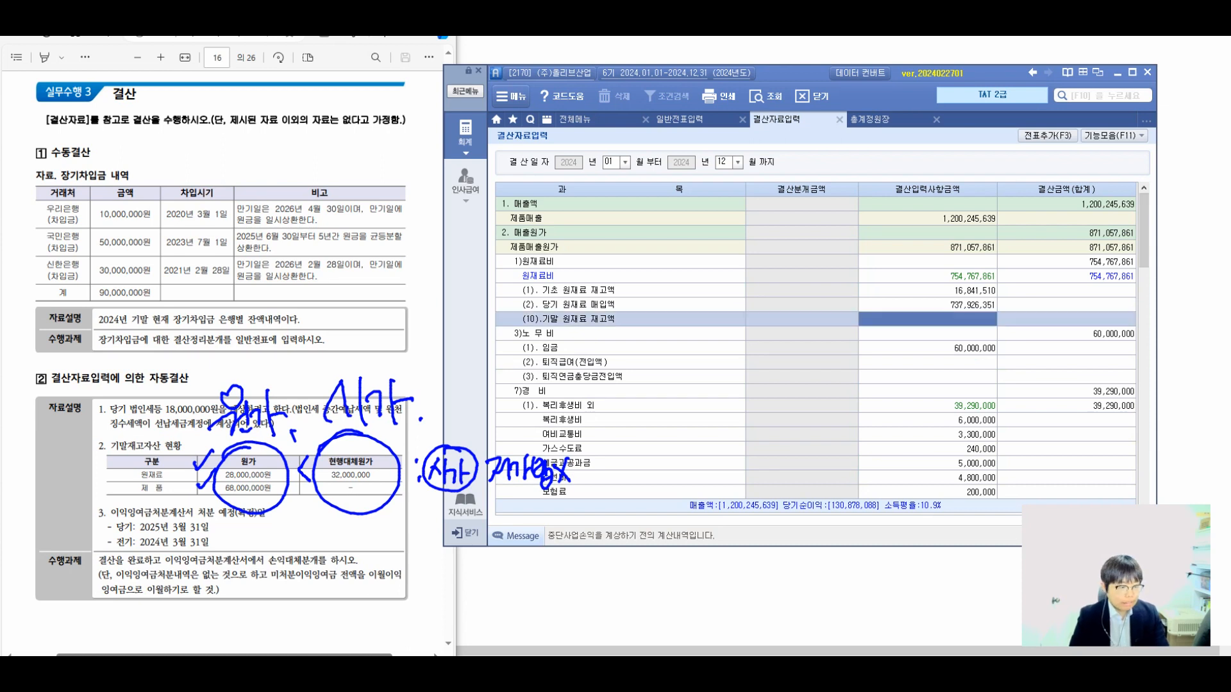
type("28000000")
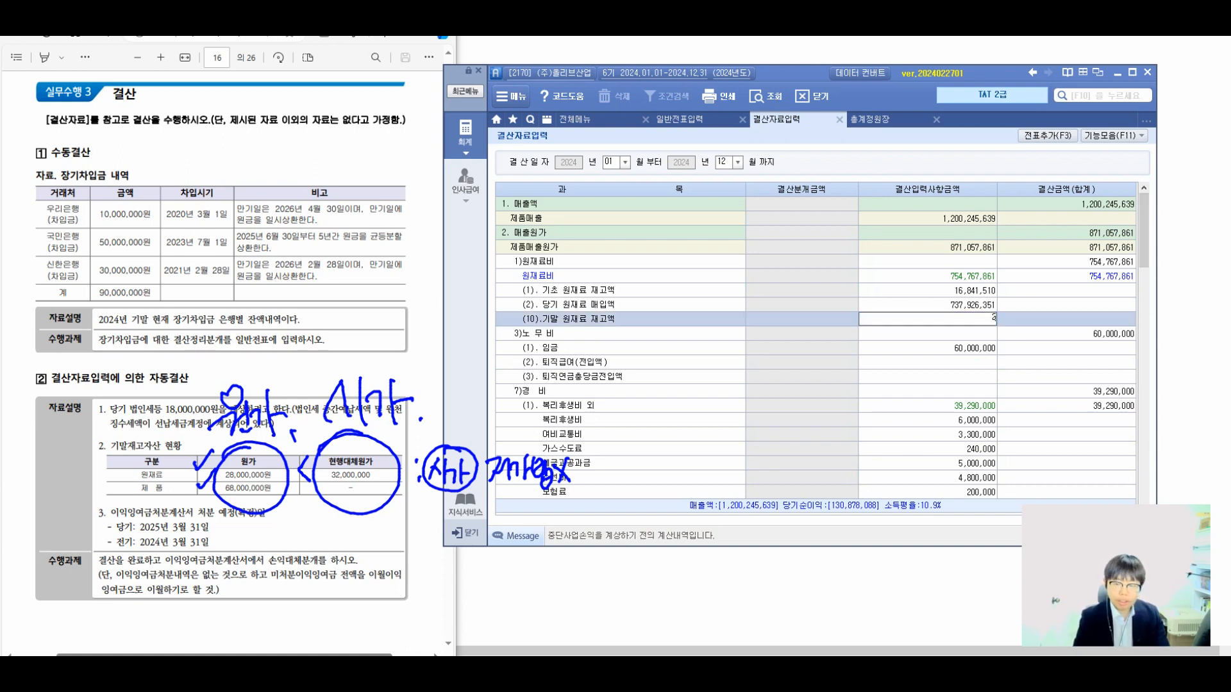
key("Return")
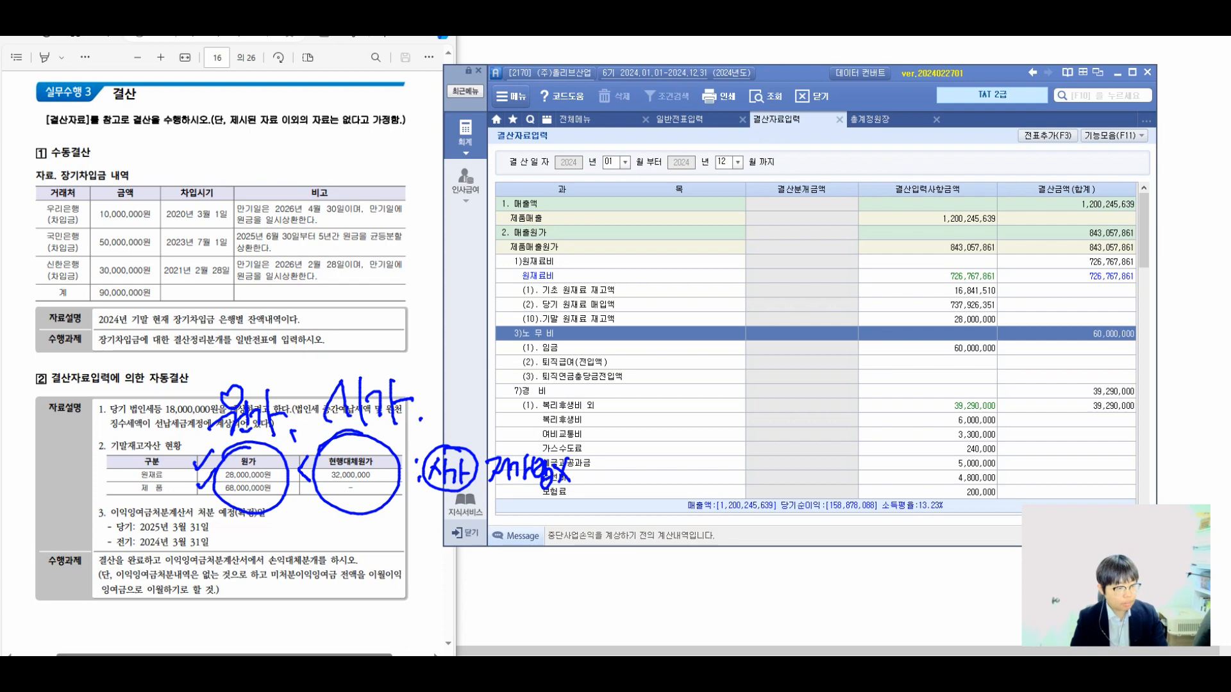
Step: Enter 68,000,000 as the 기말 제품 재고액 in 결산자료입력
scroll(816, 346, "down", 6)
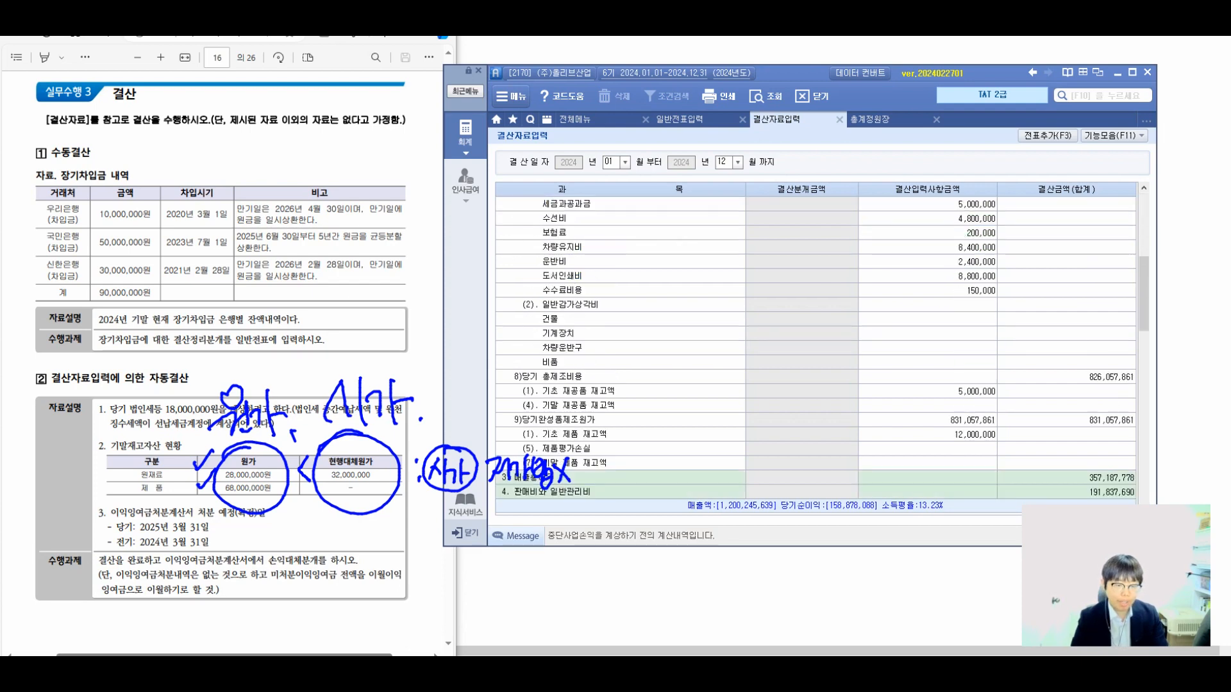
left_click(927, 463)
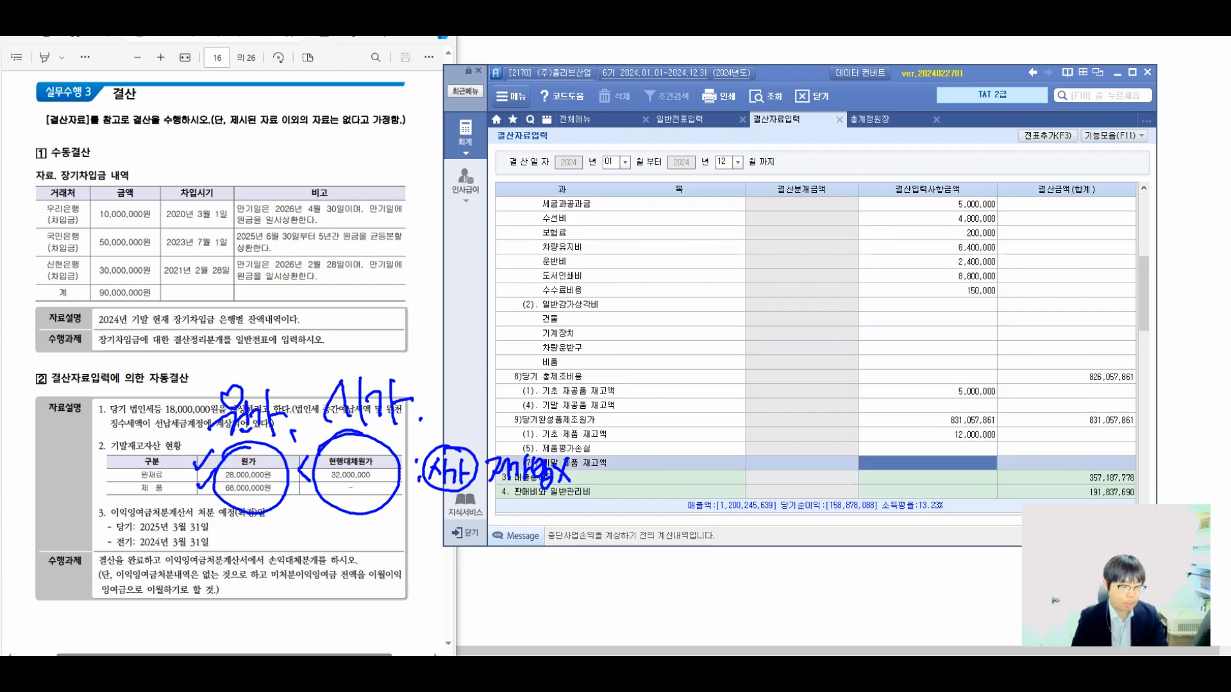
type("68,000,000")
key("Return")
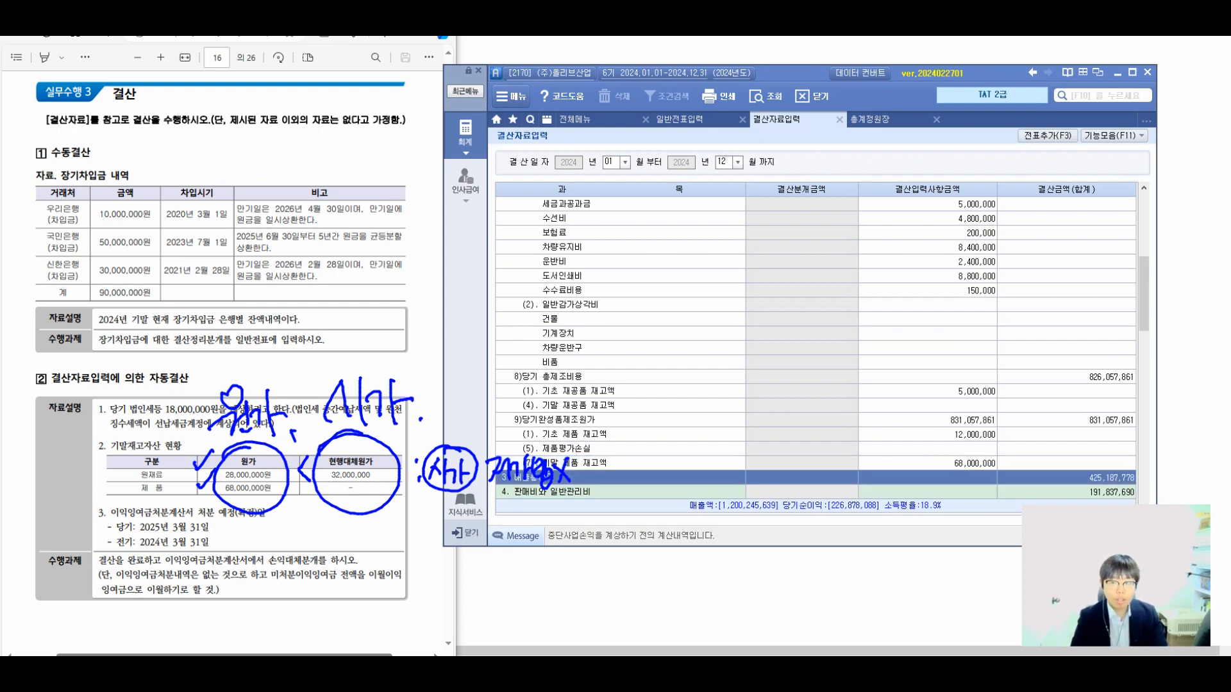
Step: Post the automatic settlement entries from 결산자료입력 to the general journal and clear the pen marks from the screen
key("F3")
key("Return")
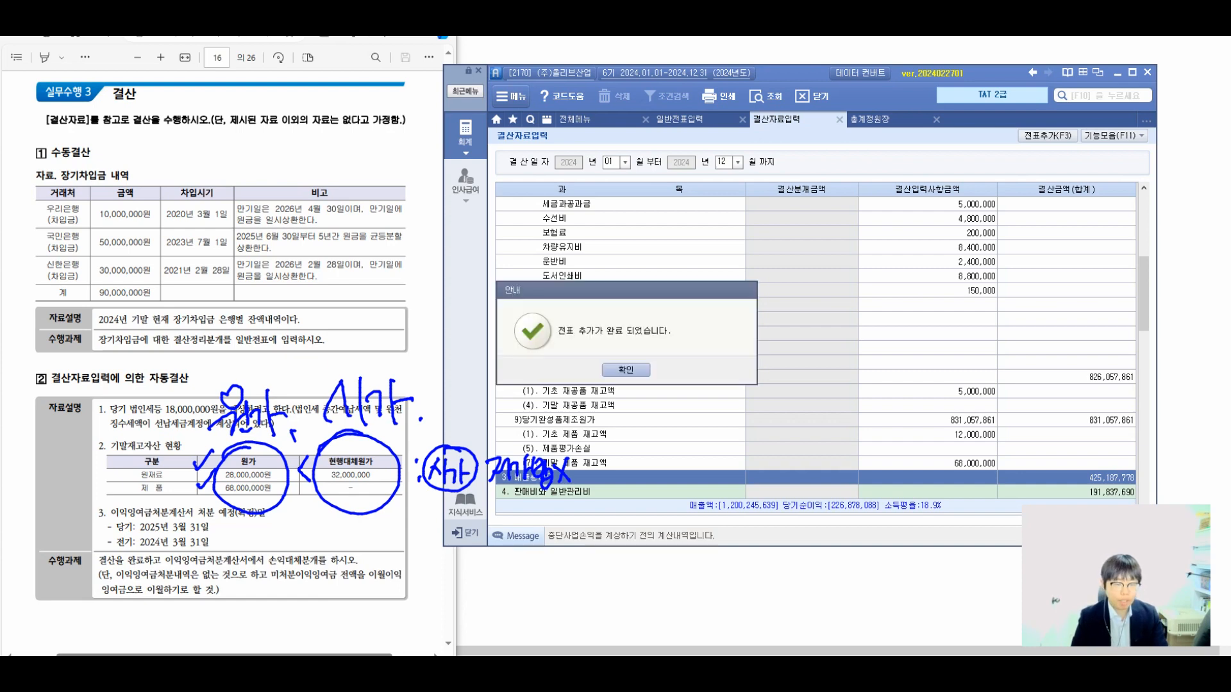
key("Return")
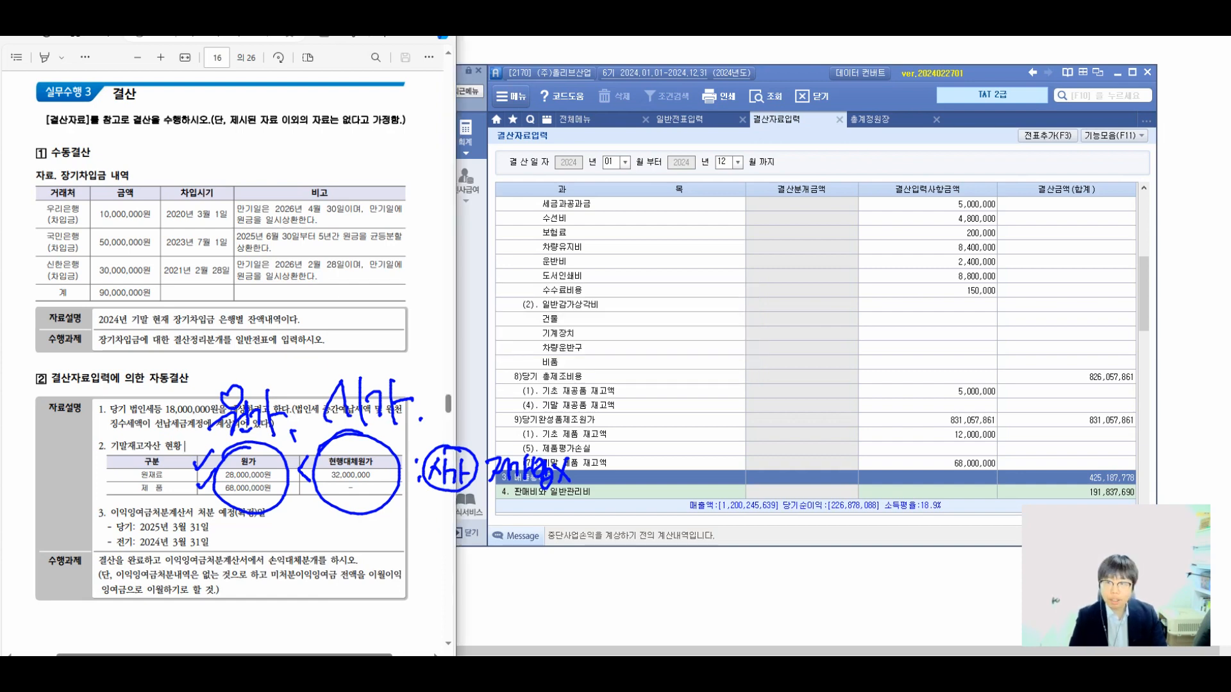
key("Escape")
Step: Reload the December 31 vouchers in 일반전표입력 and review the automatically added 결차/결대 settlement entries
left_click(680, 119)
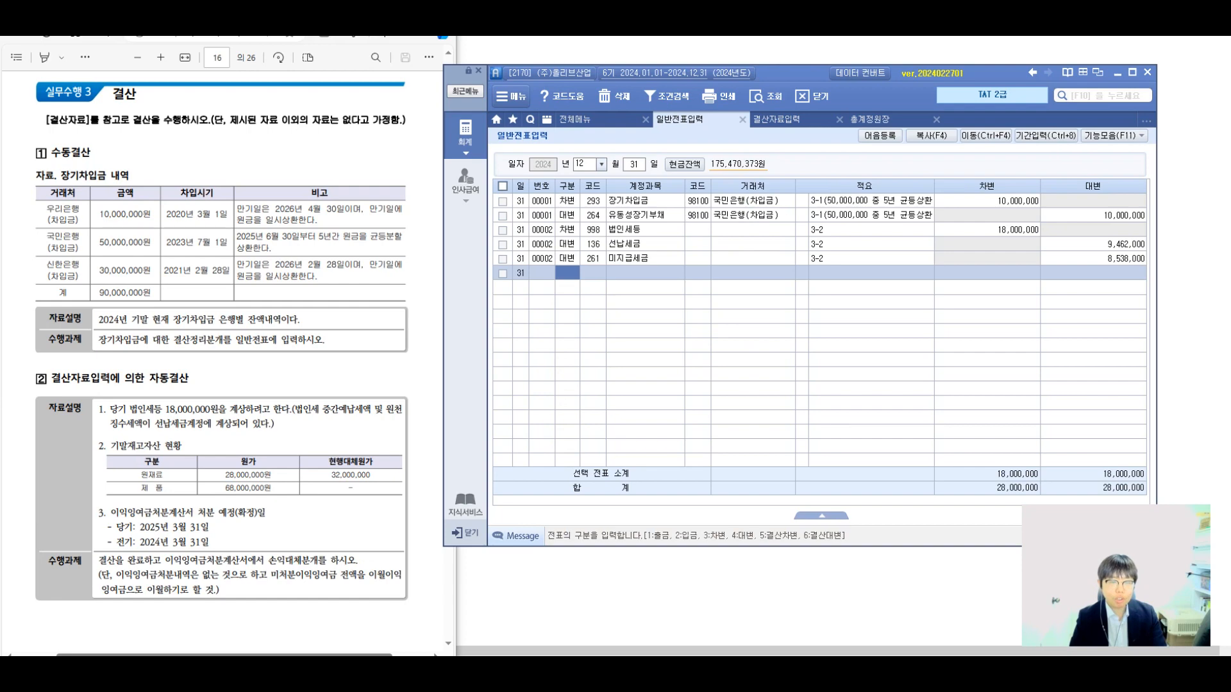
left_click(587, 164)
key("Return")
key("Return")
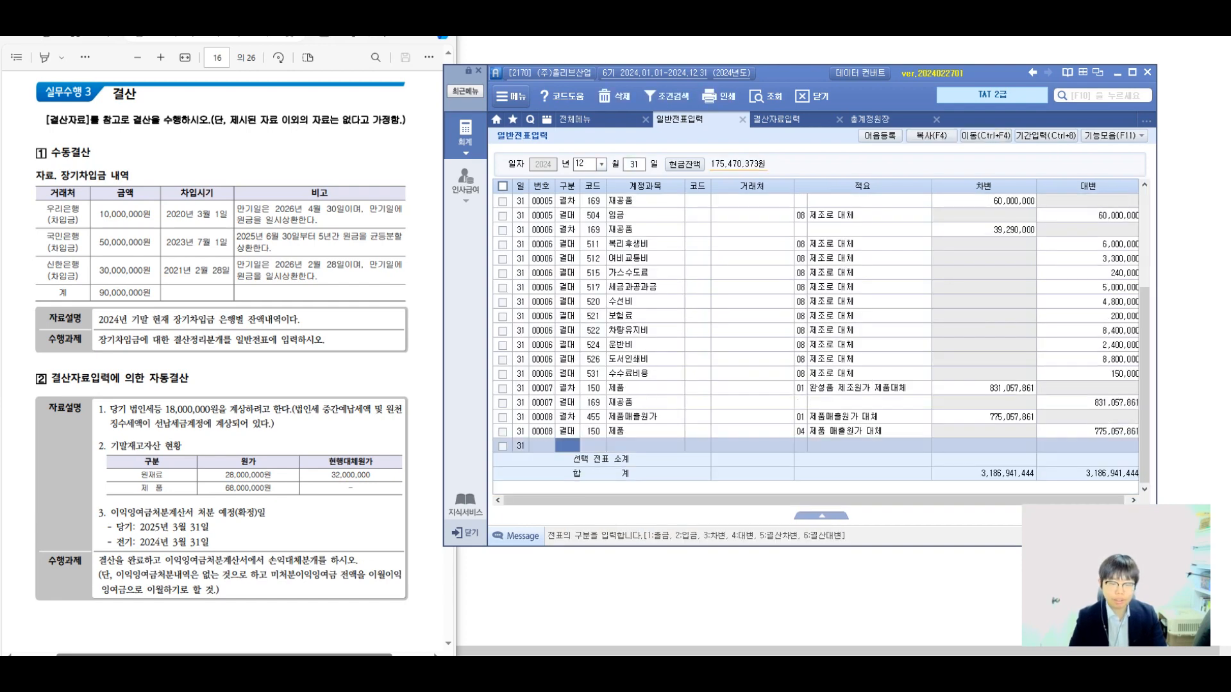
scroll(814, 321, "up", 3)
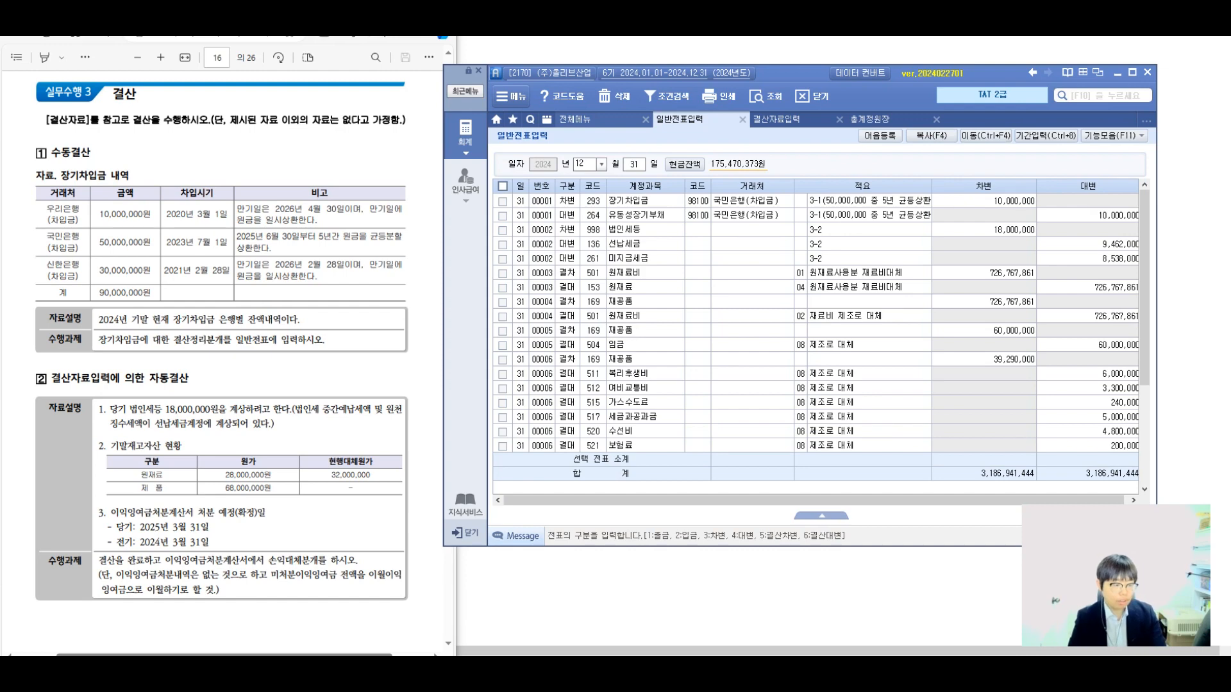
Step: Open 이익잉여금처분계산서 without loading the saved data, and set 처분 예정일 to 2025-03-31 and 처분 확정일 to 2024-03-31
left_click(575, 119)
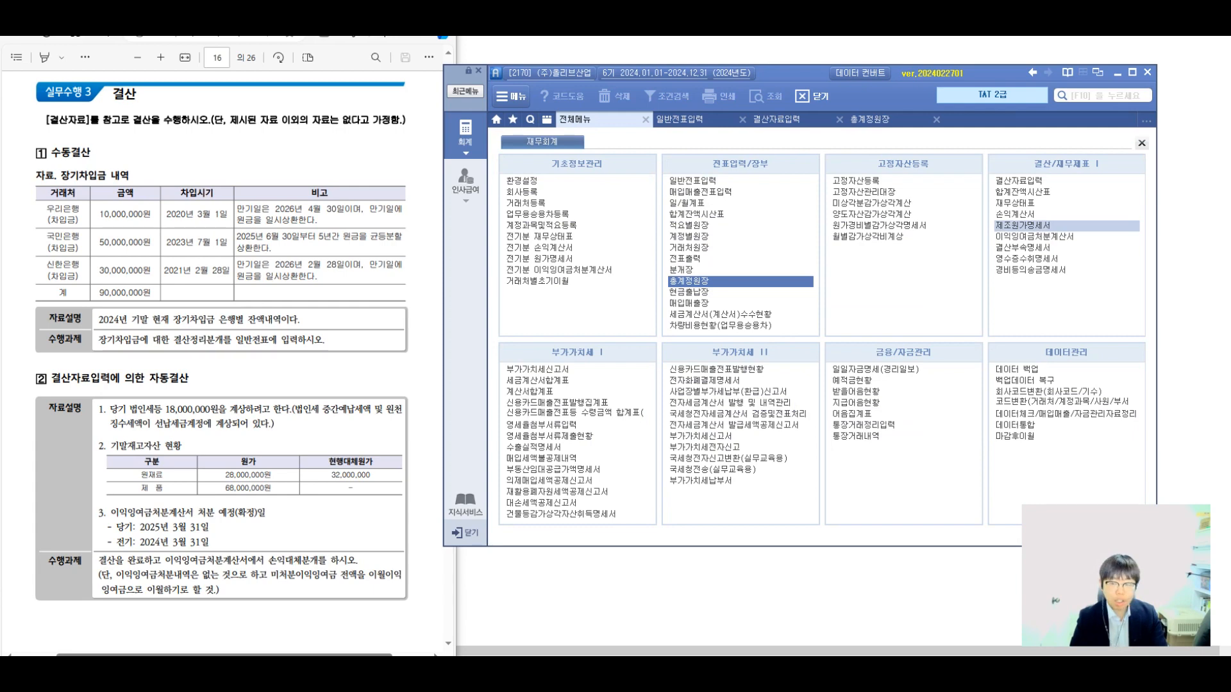
left_click(1034, 237)
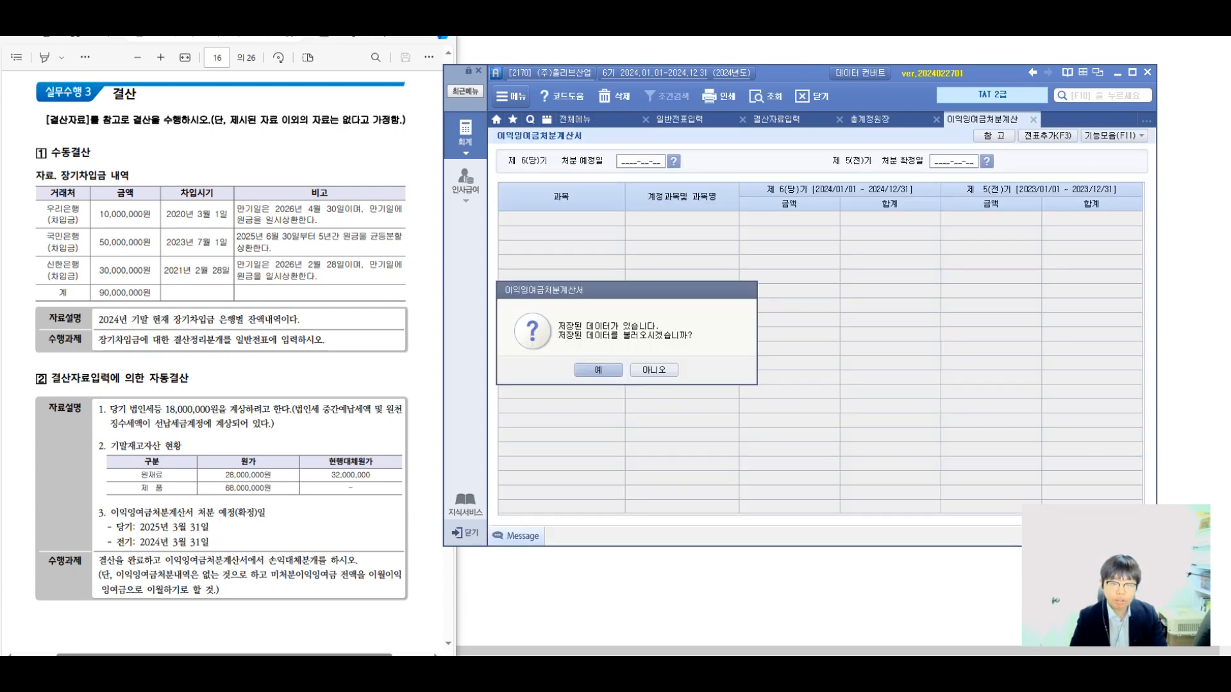
left_click(654, 370)
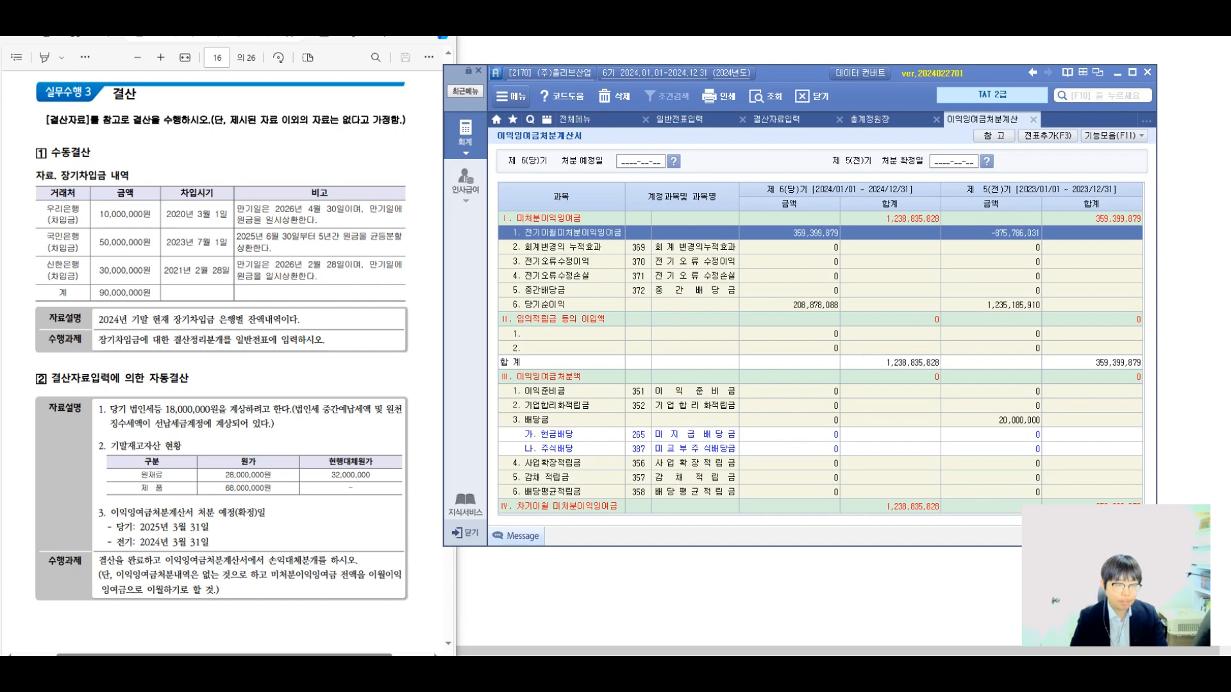
type("20250331")
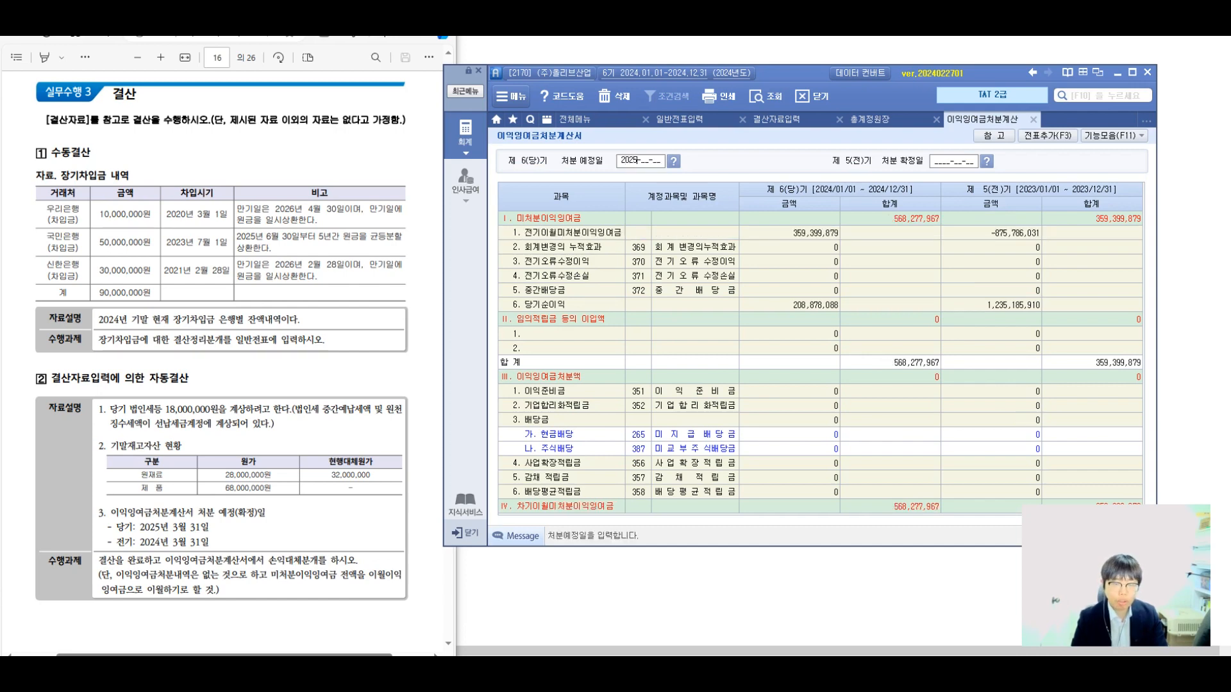
key("Return")
type("20240331")
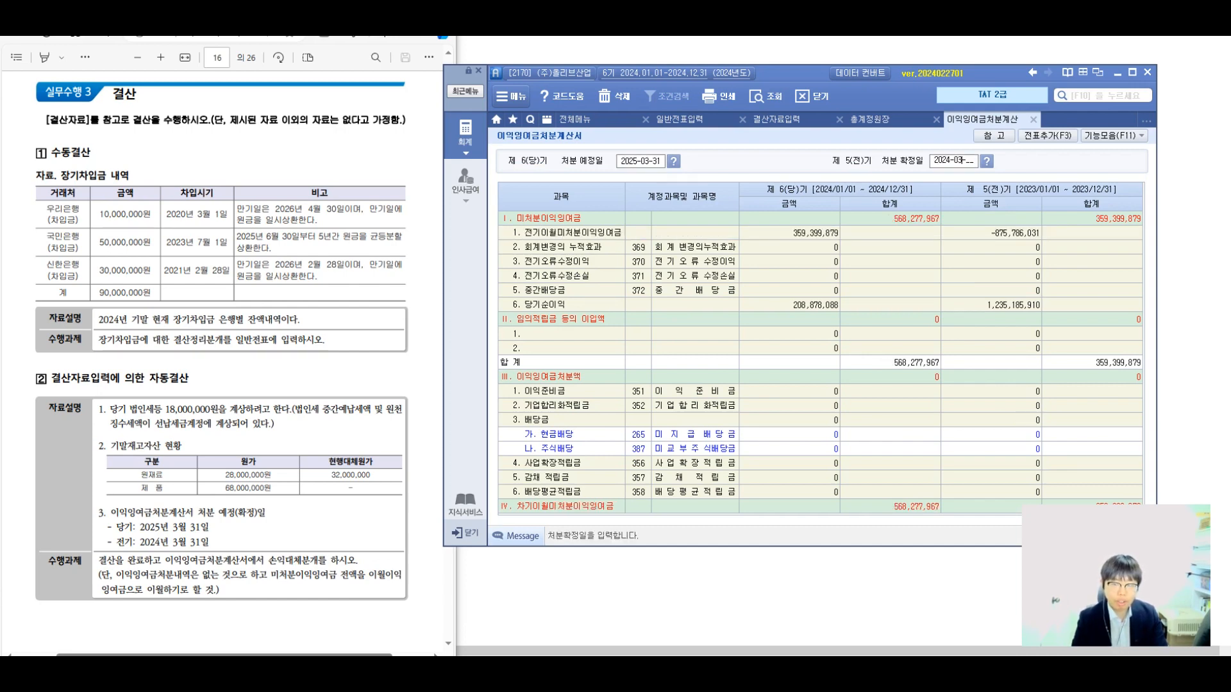
key("Return")
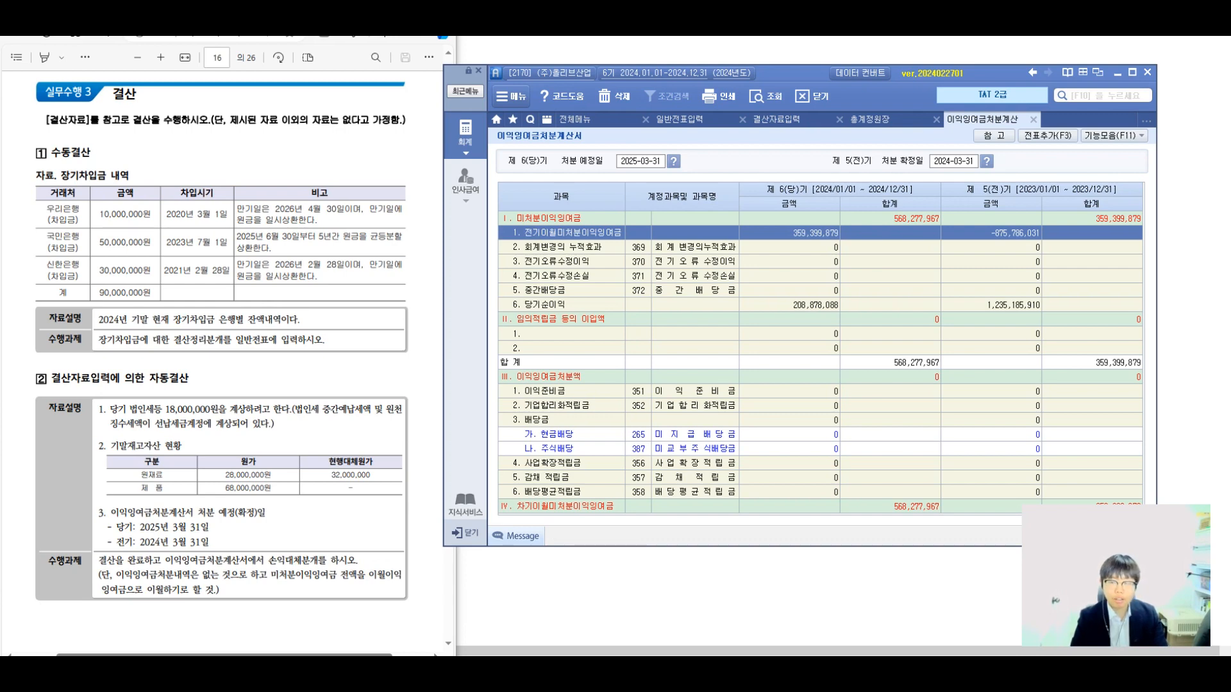
Step: Post the 손익대체분개 from 이익잉여금처분계산서 to the general journal and check the added entries in 일반전표입력
key("F3")
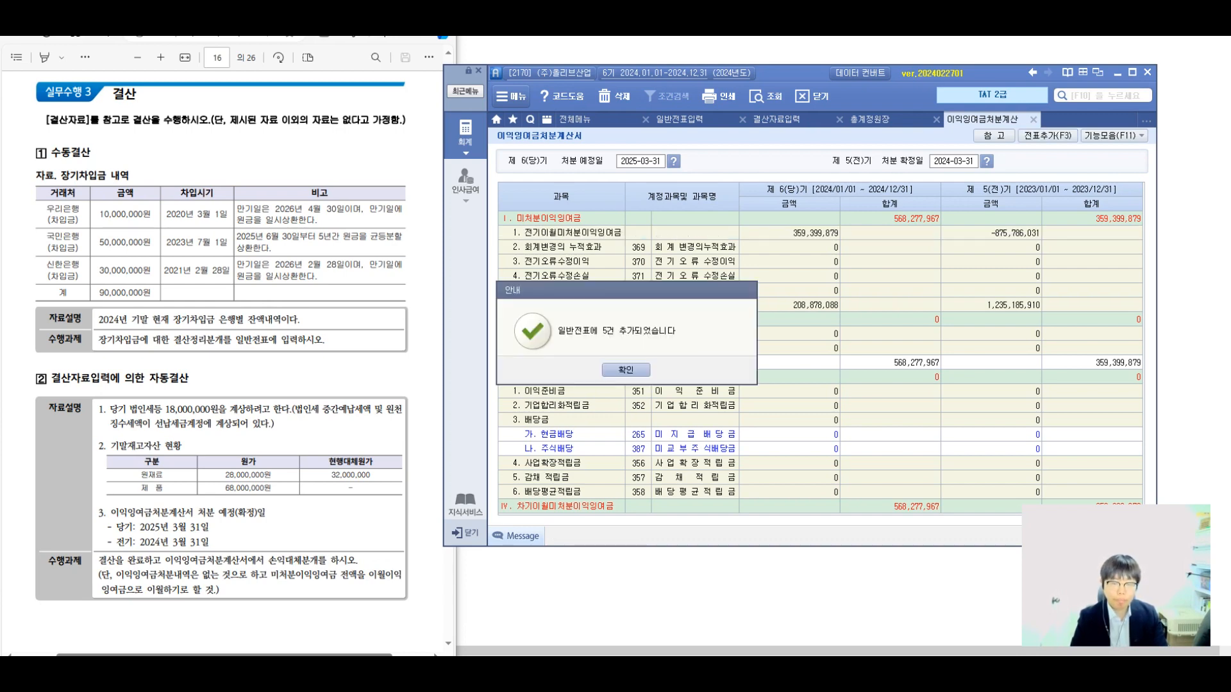
key("Return")
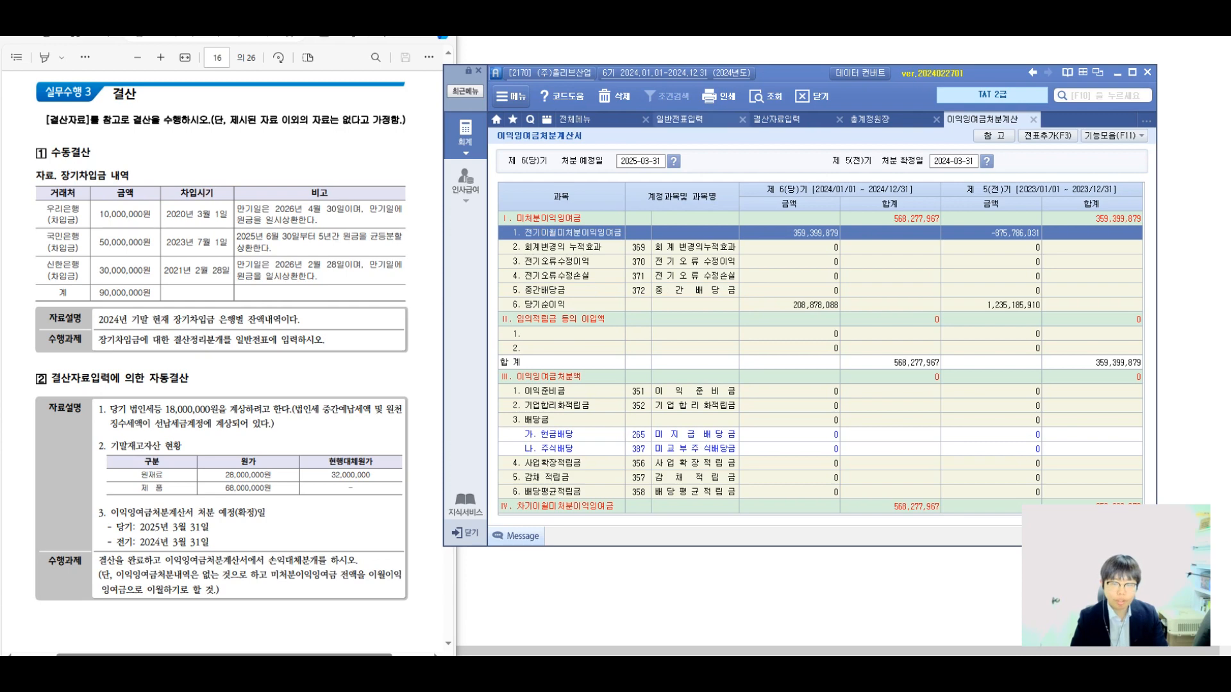
left_click(681, 120)
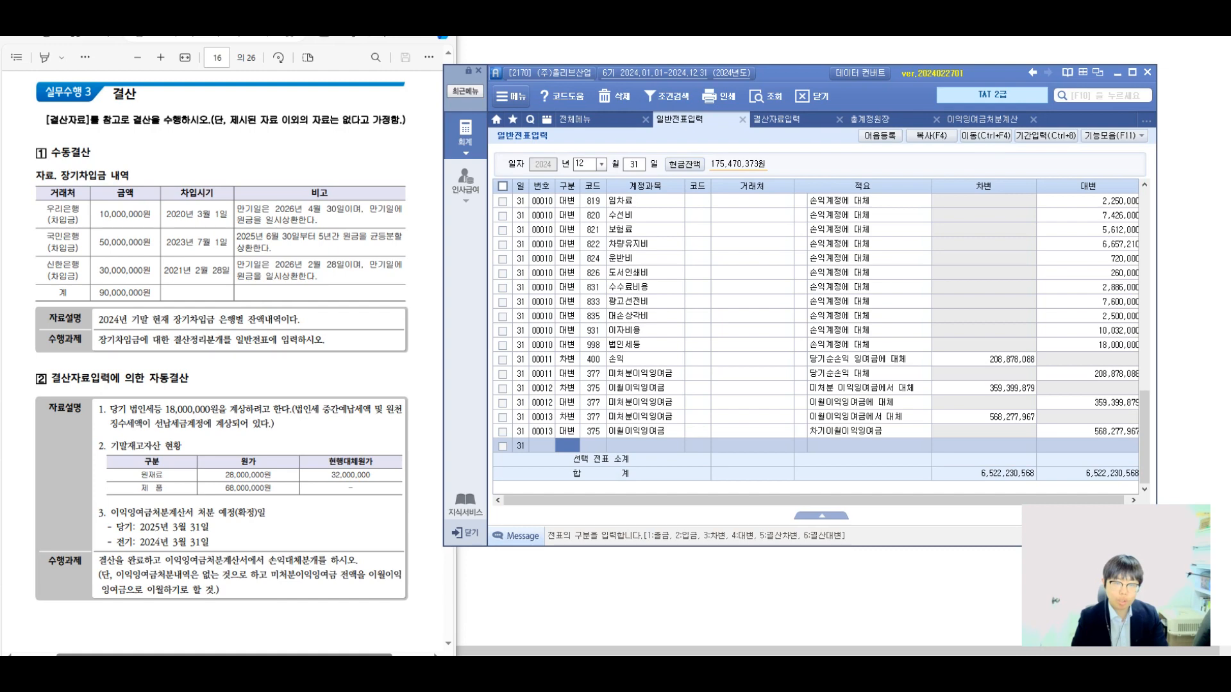
Step: Open 재무상태표 for December 2024 and examine the current assets and ending inventories
left_click(575, 120)
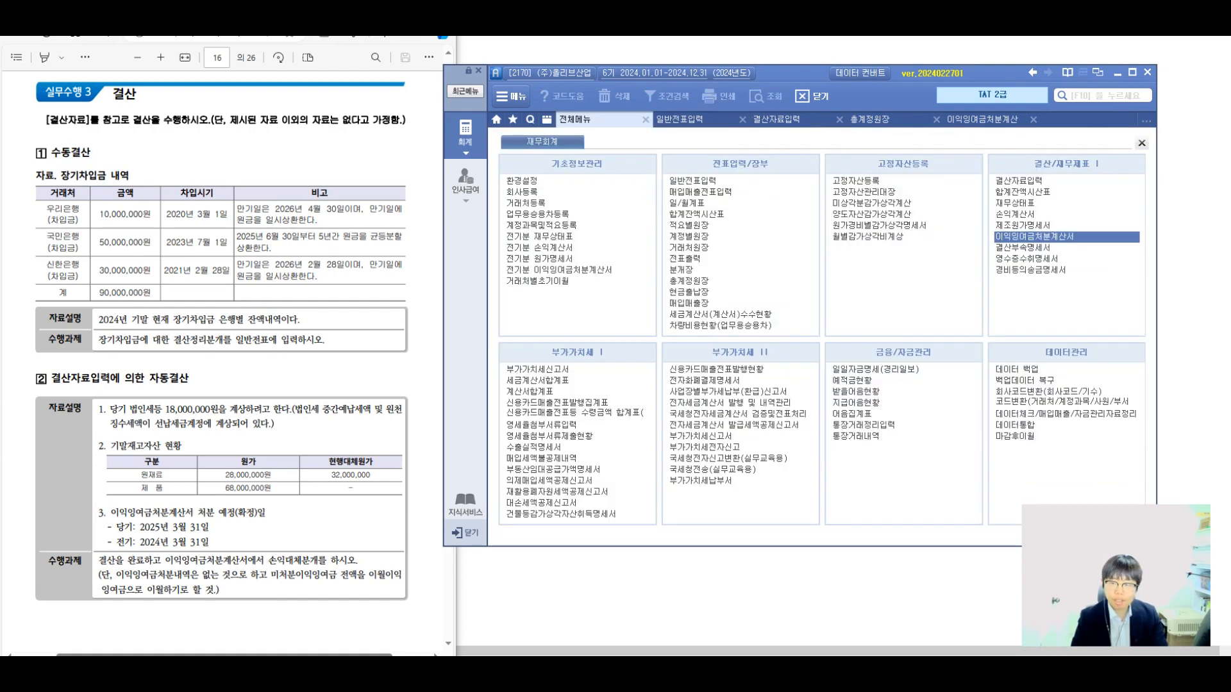
left_click(1015, 203)
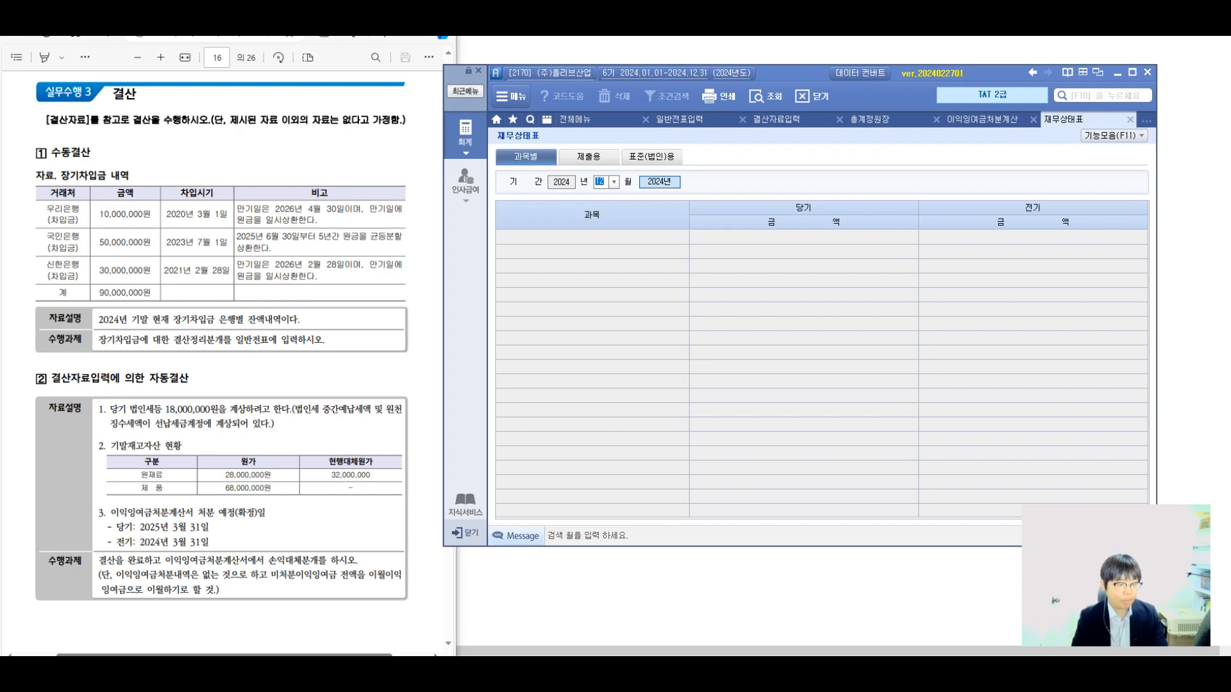
key("Return")
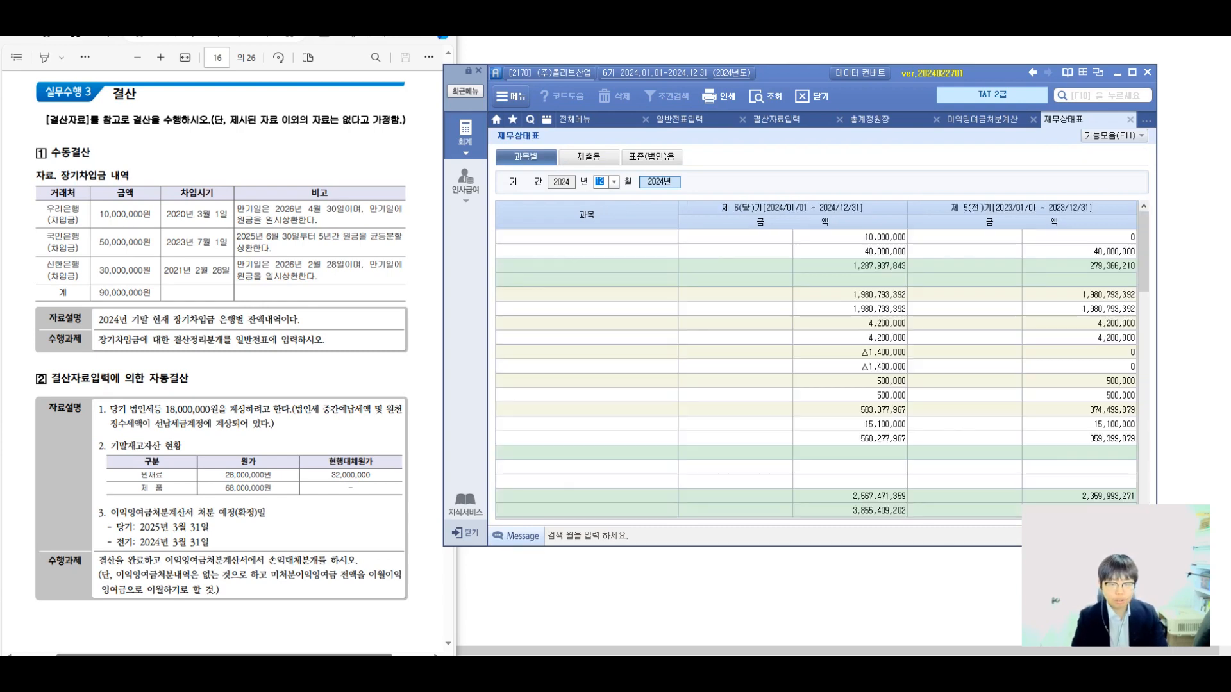
mouse_move(1144, 252)
left_mouse_down()
mouse_move(1143, 468)
mouse_move(1144, 251)
left_mouse_up()
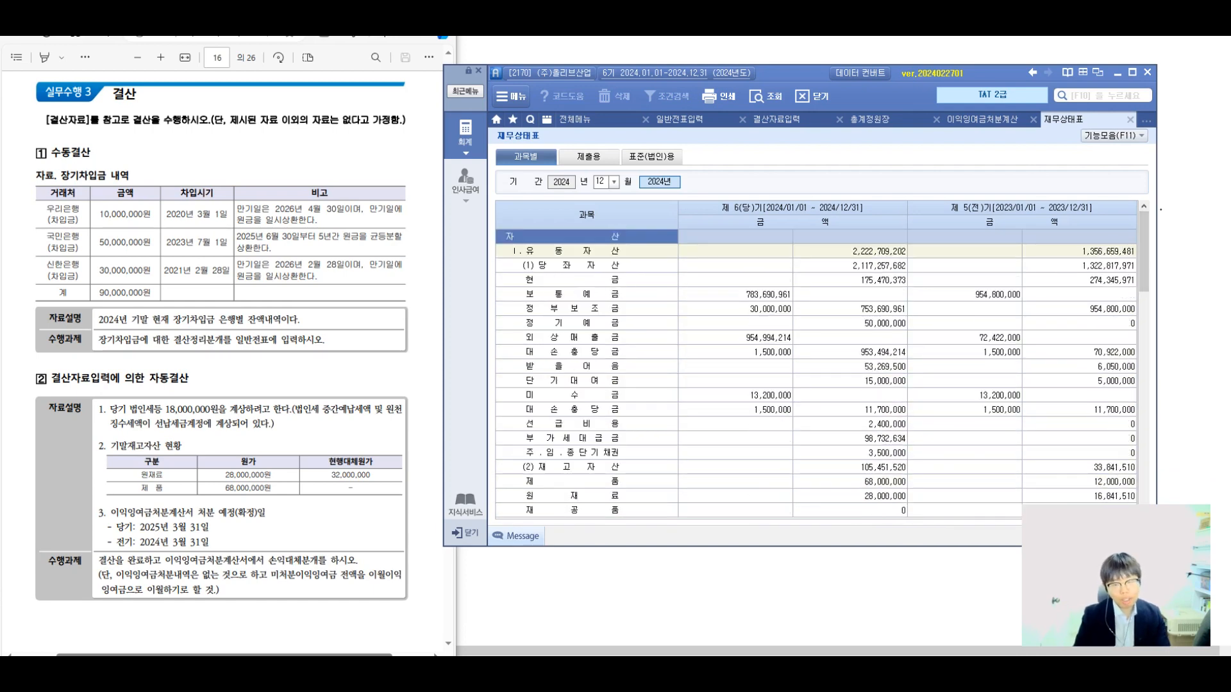